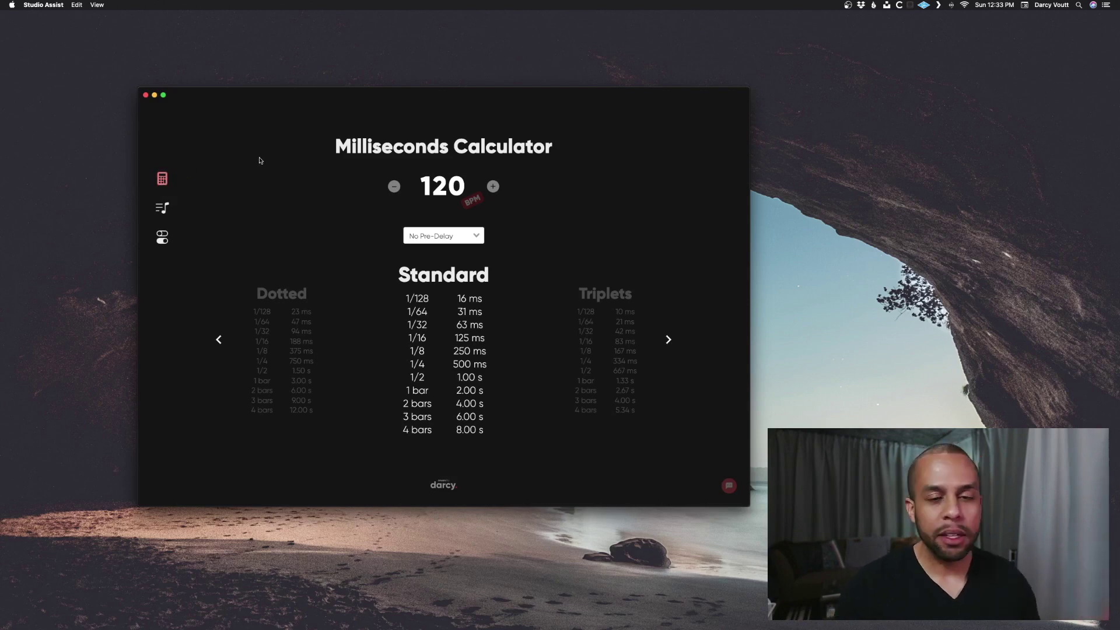
Visit Scales & Frequencies and the Theme settings, then return to the 120 BPM Milliseconds Calculator.
left_click(165, 210)
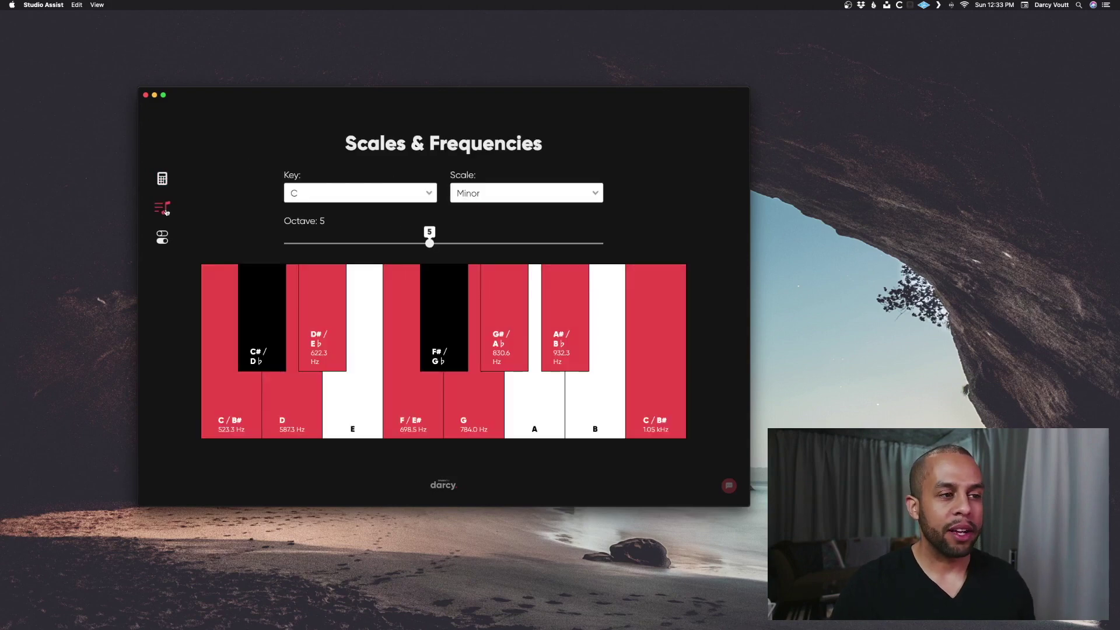
left_click(164, 240)
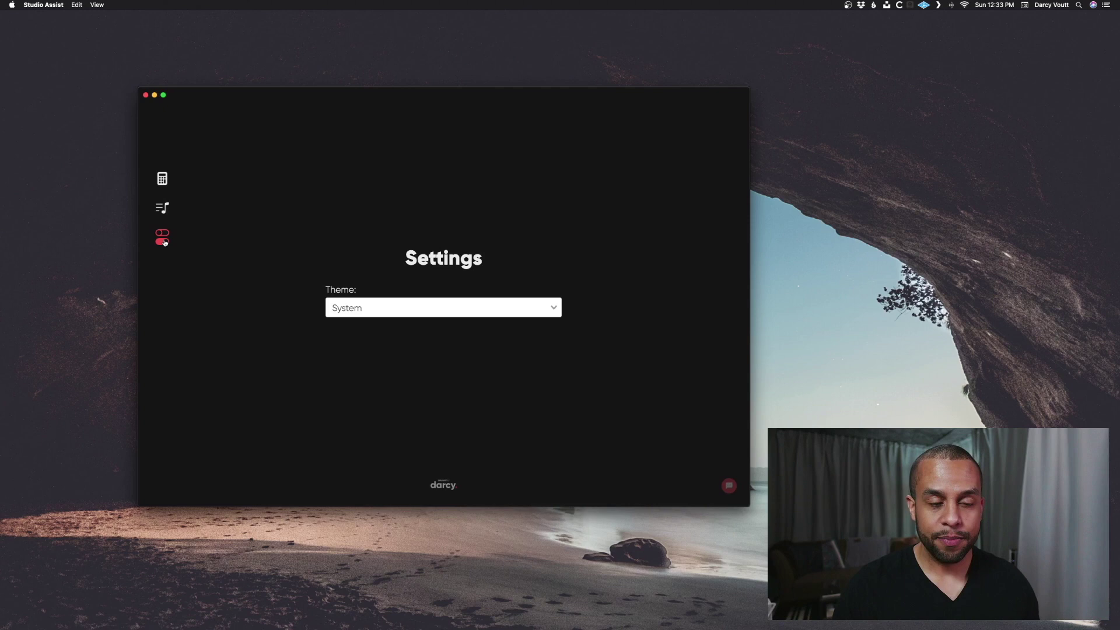
left_click(166, 182)
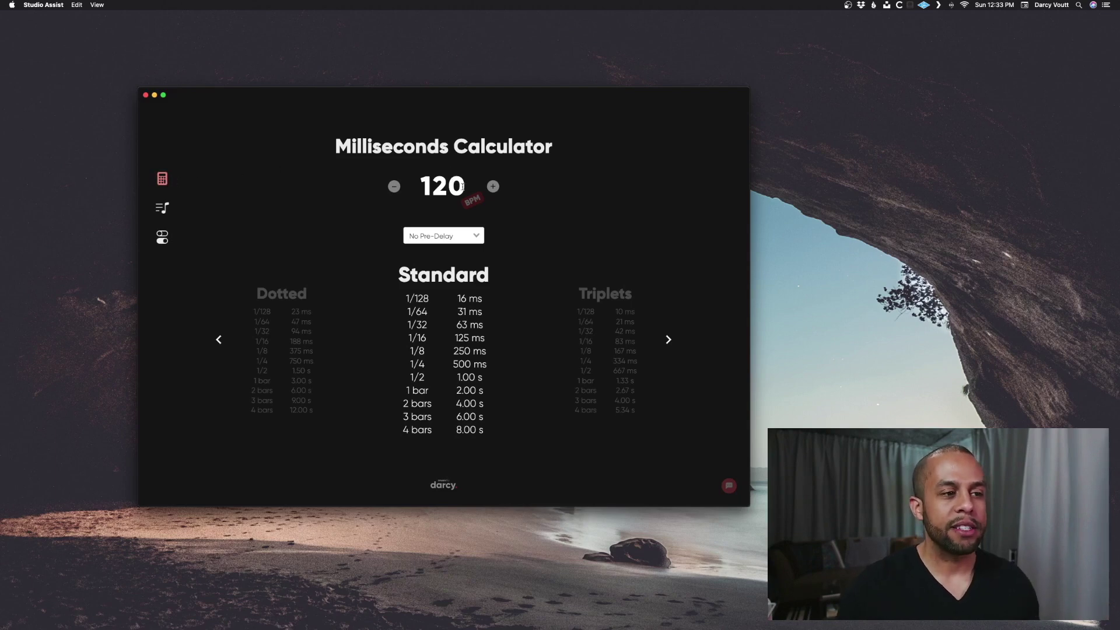
Enter a tempo of 160 BPM, then lower it by three to 157 BPM.
left_click(466, 194)
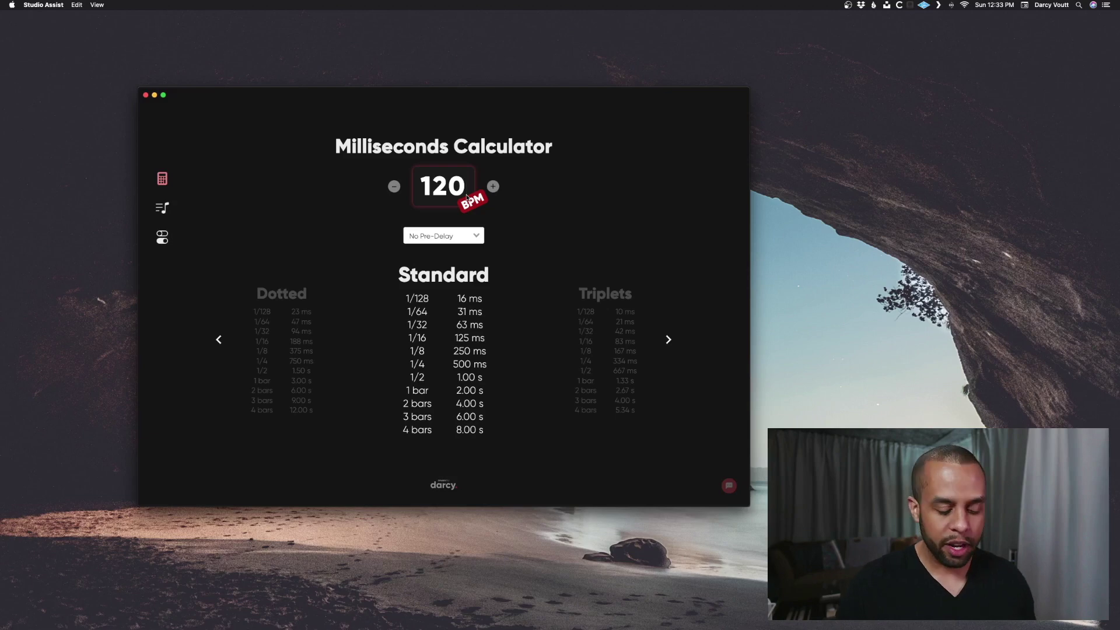
double_click(466, 197)
type("1")
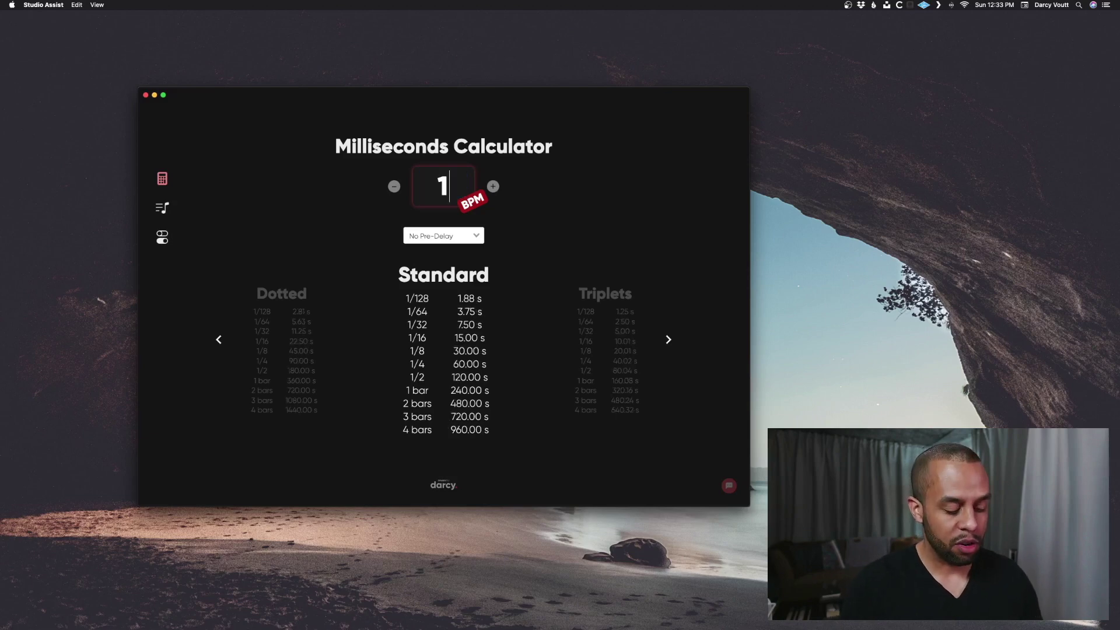
type("60")
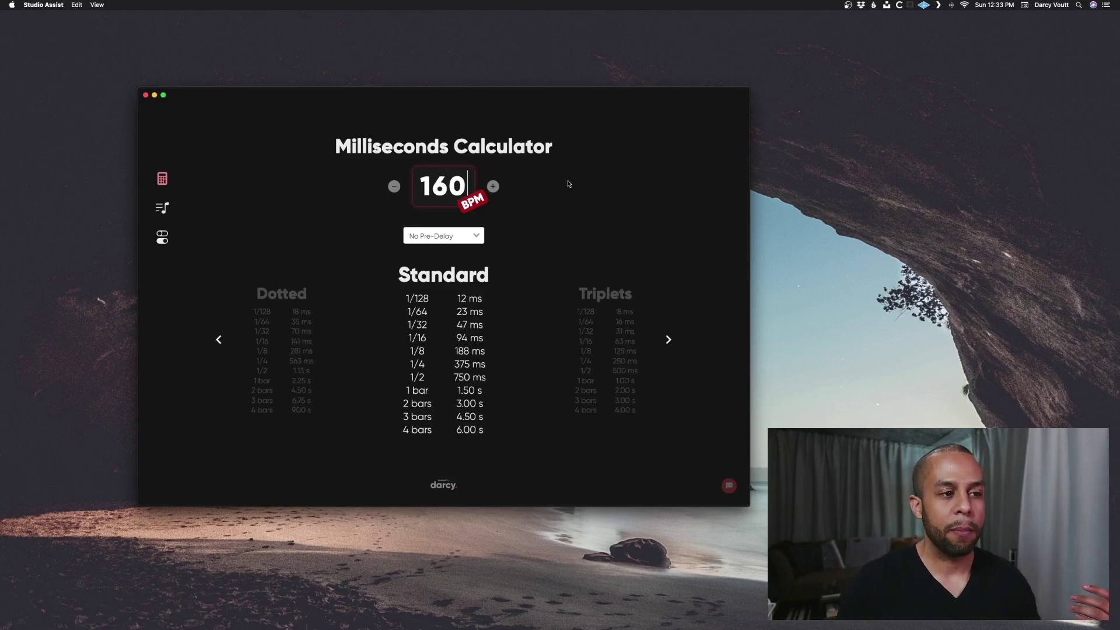
left_click(569, 183)
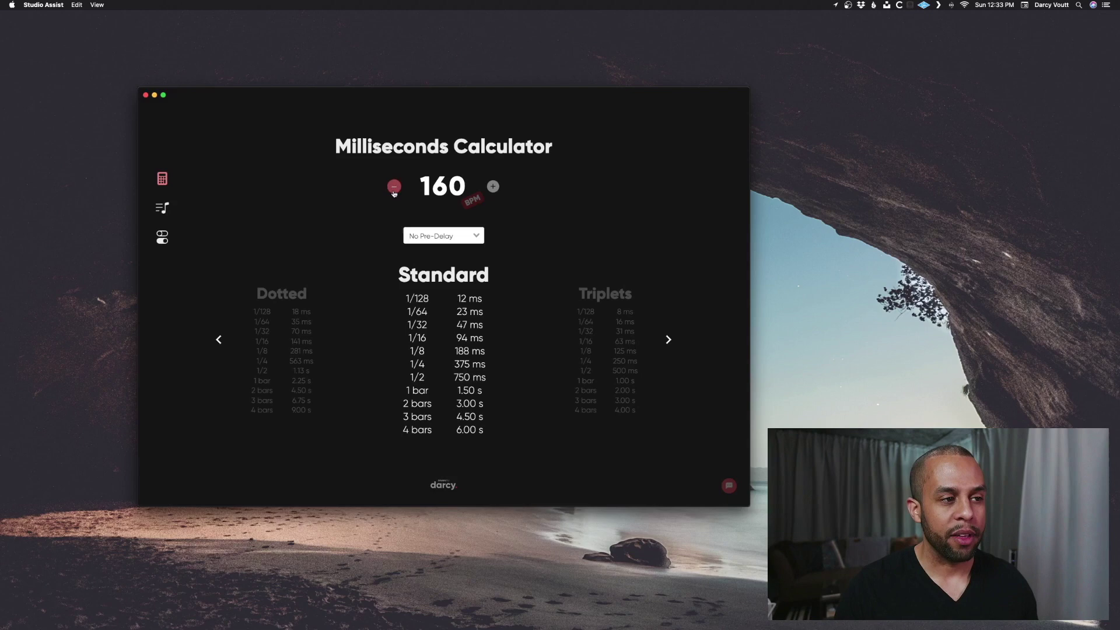
left_click(394, 187)
left_click(394, 188)
left_click(394, 188)
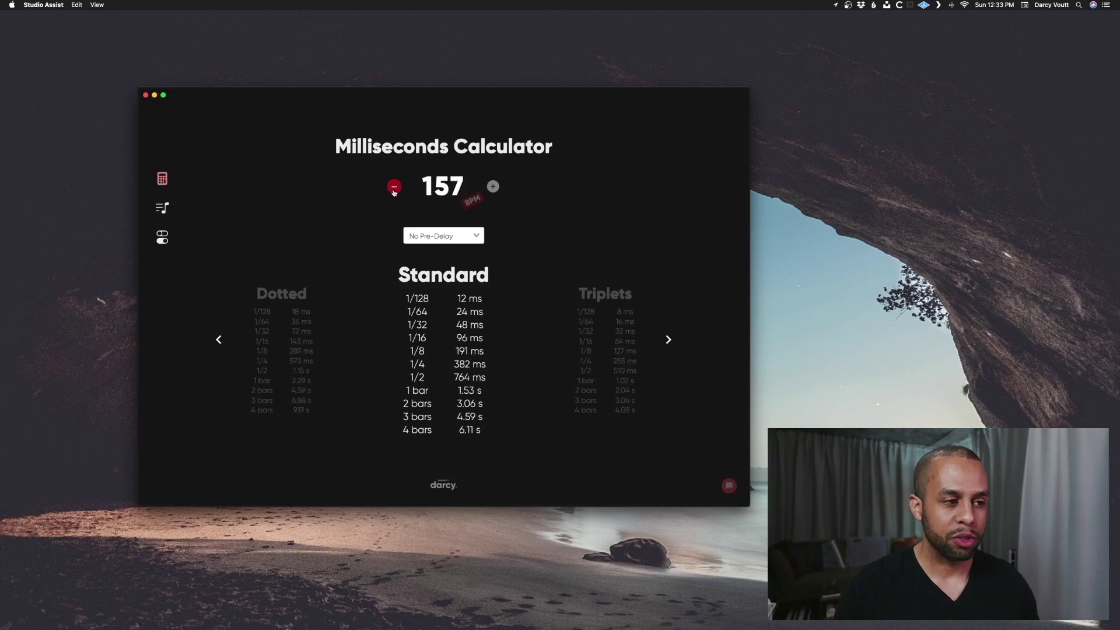
Cycle the timing tables to centre Dotted and copy the dotted 1/32 delay of 72 ms.
left_click(482, 298)
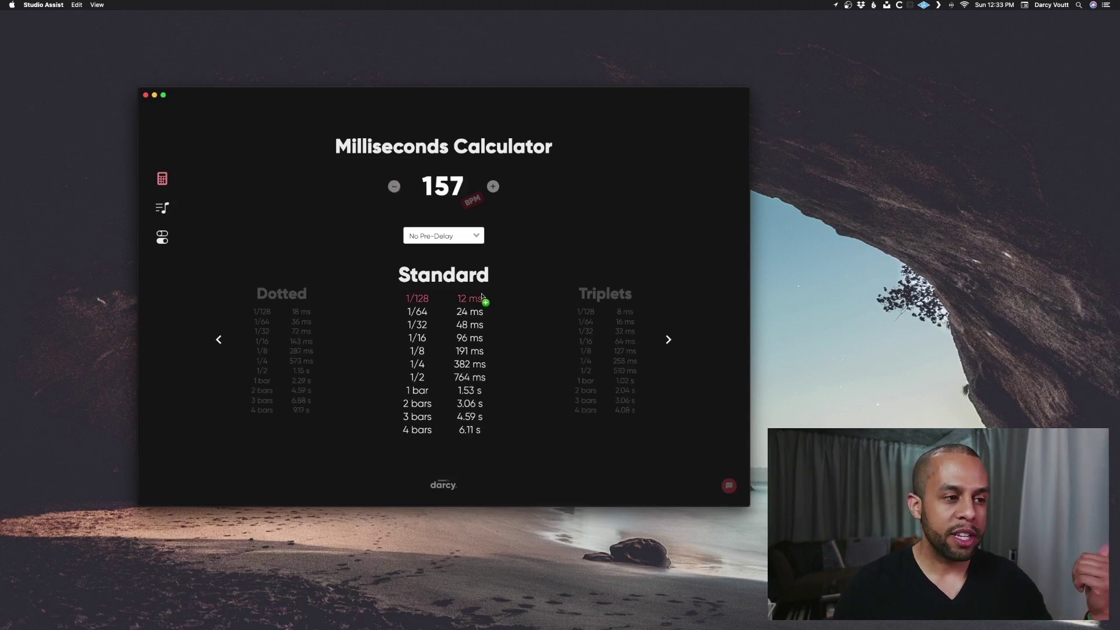
left_click(597, 338)
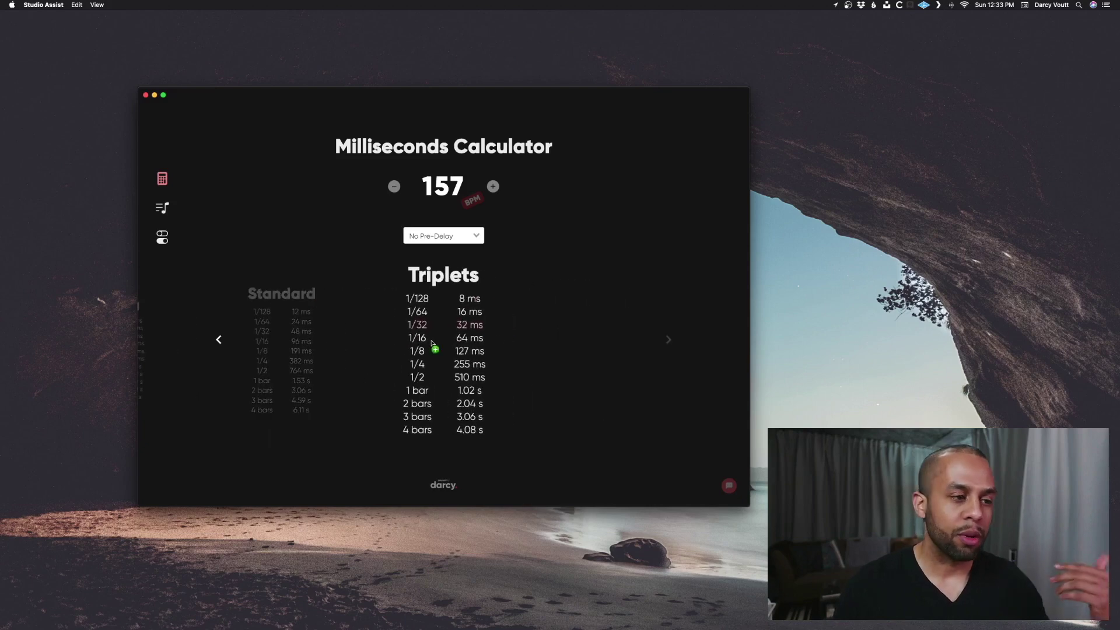
left_click(285, 330)
left_click(299, 324)
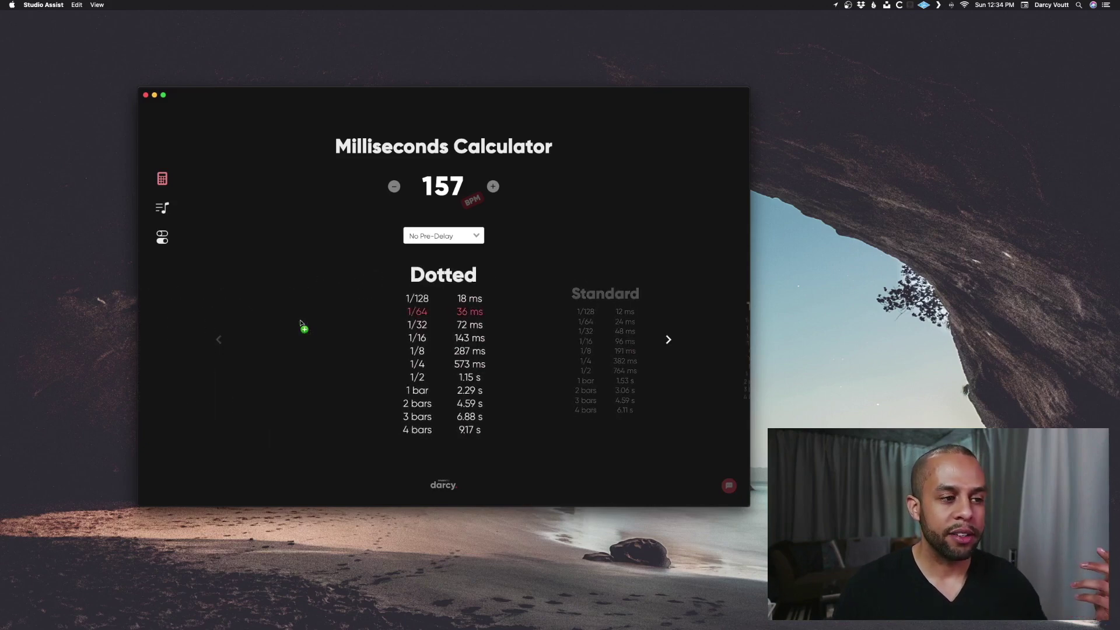
left_click(428, 351)
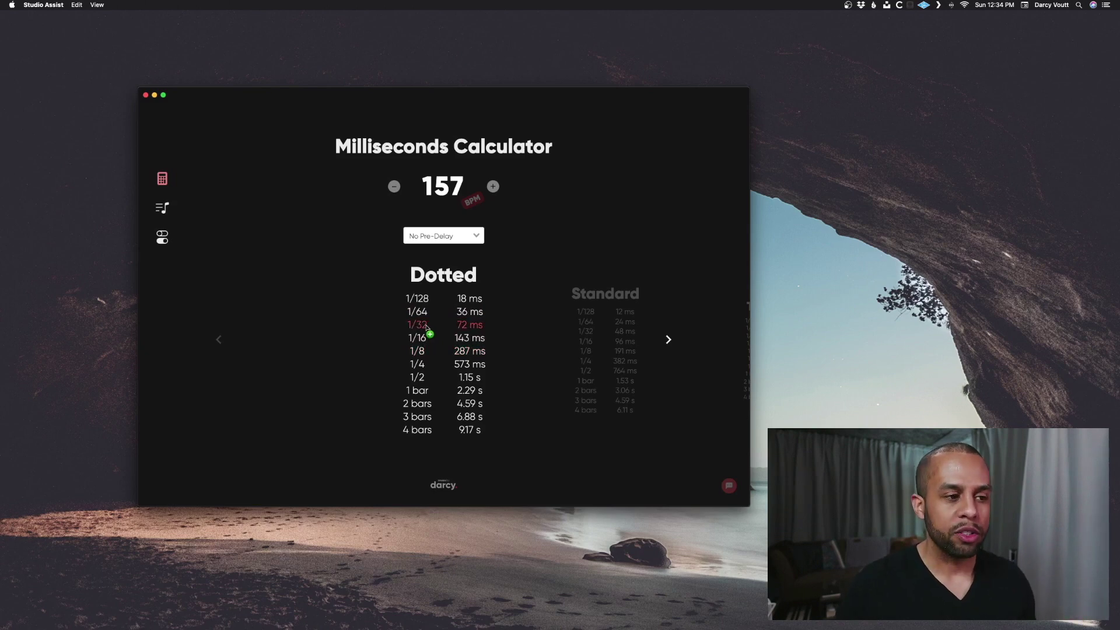
left_click(426, 327)
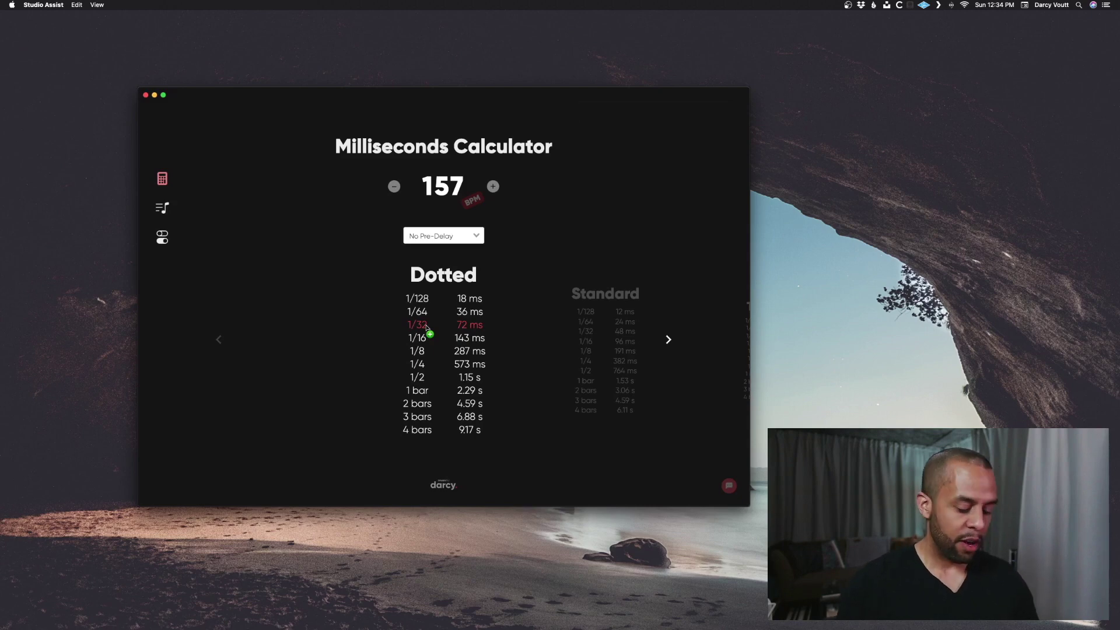
Paste the copied dotted 1/32 delay into Spotlight to see 71.6560509554 ms, then close it.
key("super+space")
key("super+v")
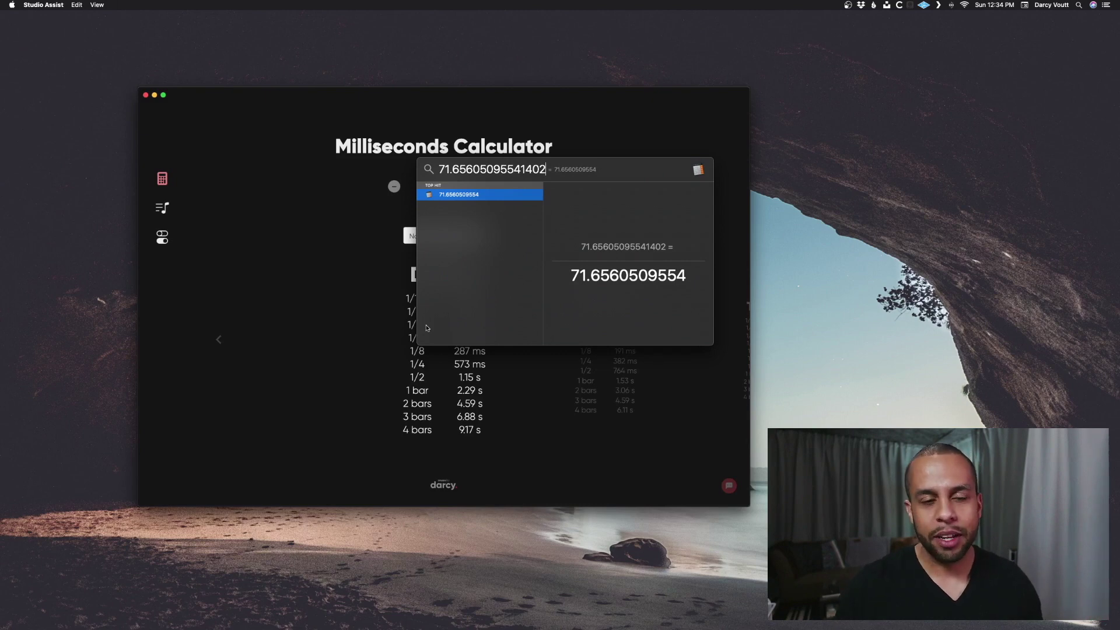
key("Escape")
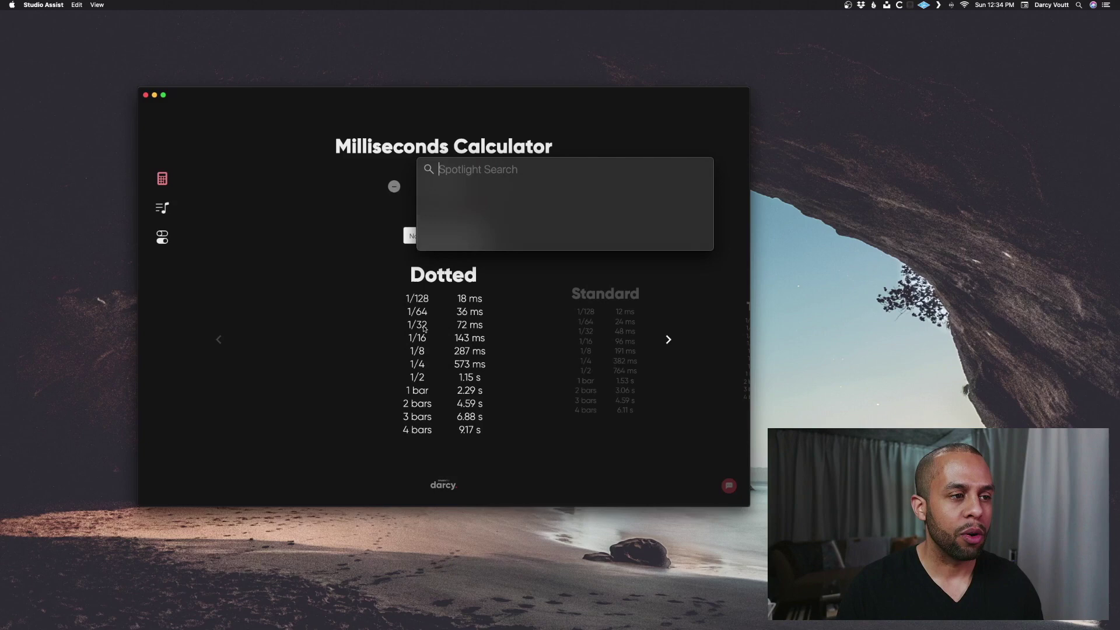
key("Escape")
Copy the dotted 1/64 delay and paste it into Spotlight, revealing 35.8280254777 ms.
left_click(468, 315)
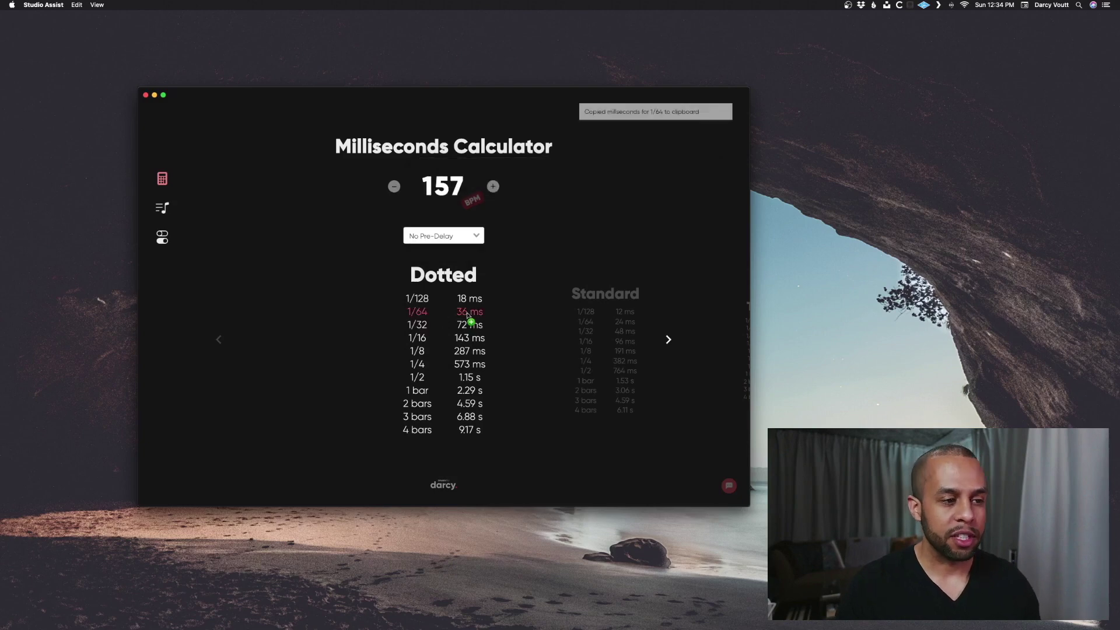
key("super+space")
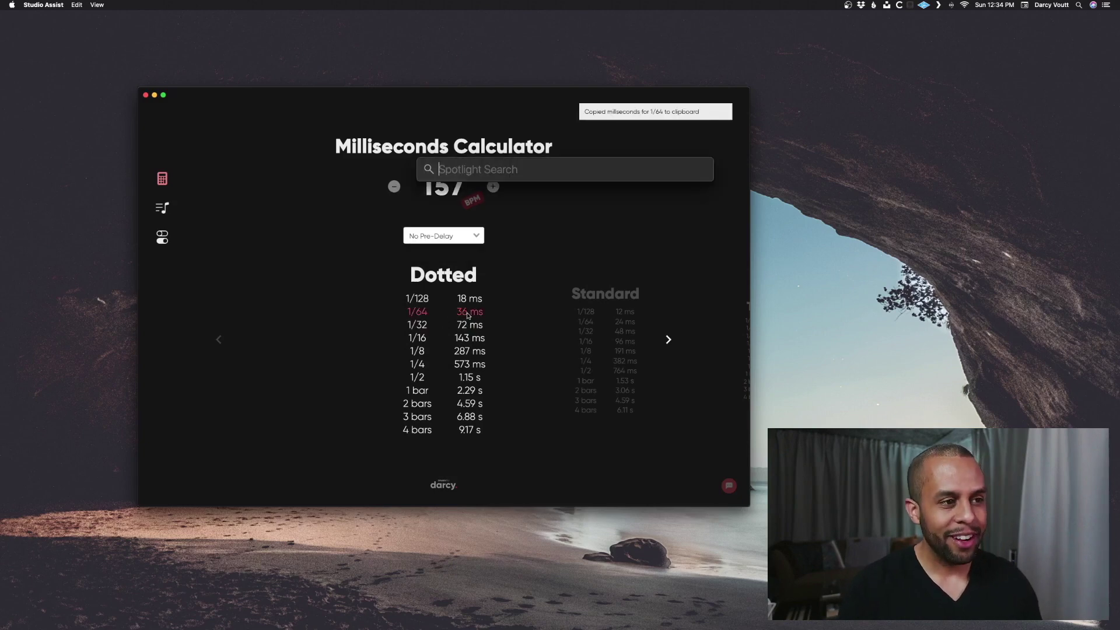
key("super+v")
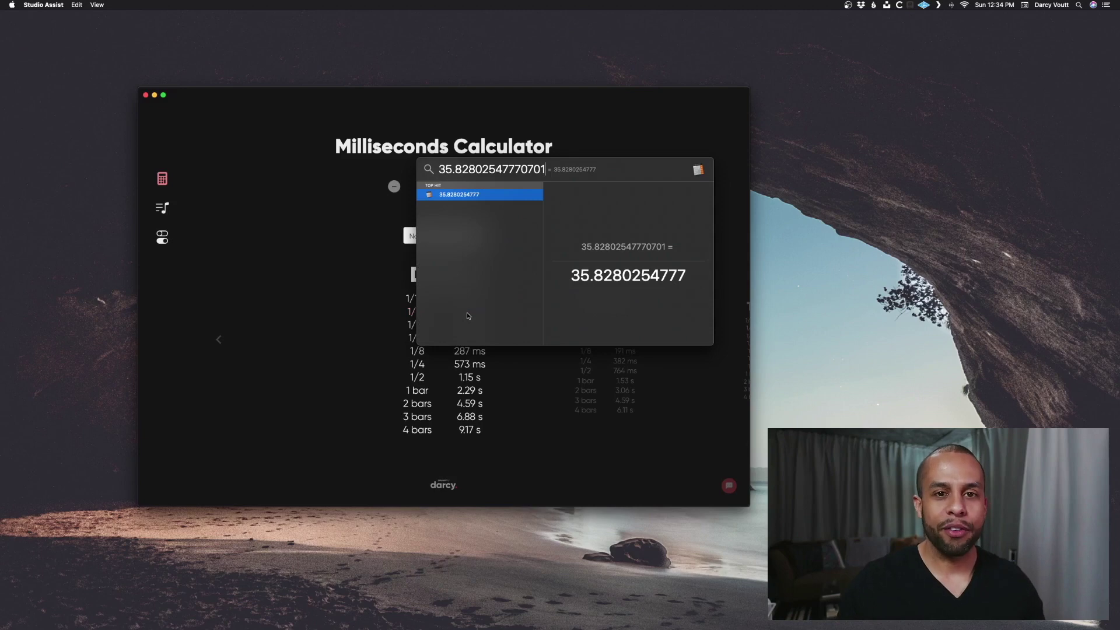
key("Escape")
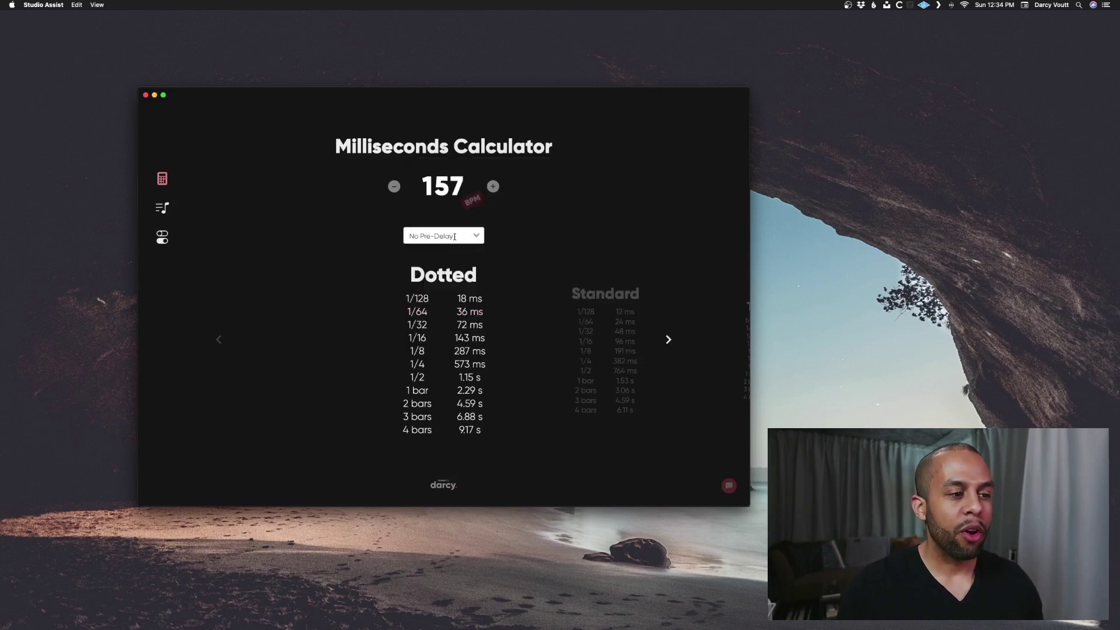
Choose a 1/128 pre-delay and copy the dotted Pre time of 18 ms.
left_click(454, 236)
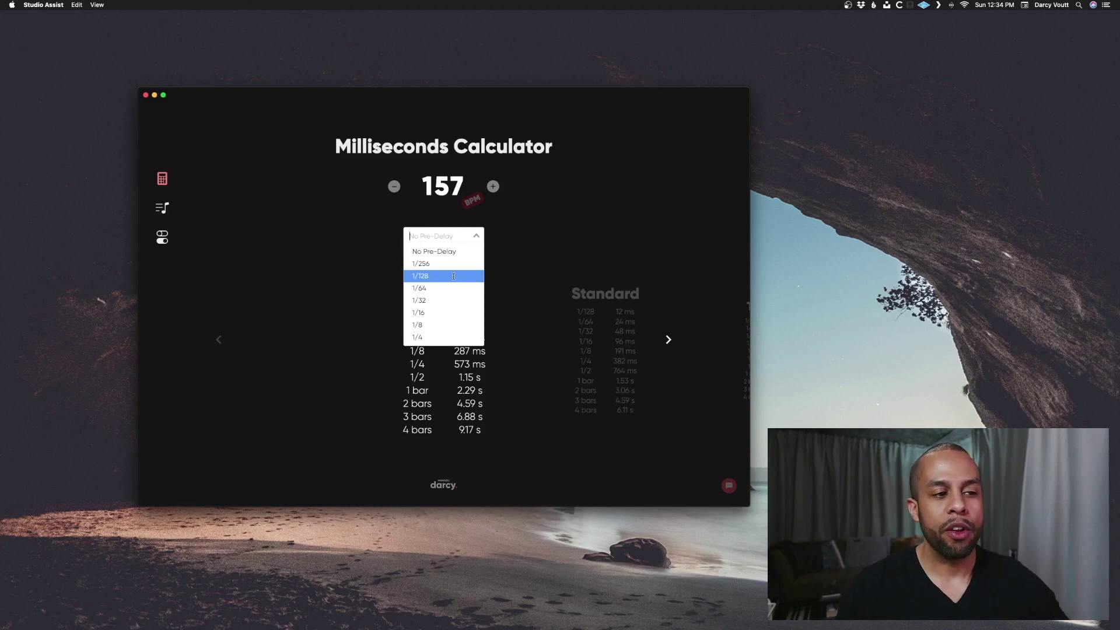
left_click(458, 275)
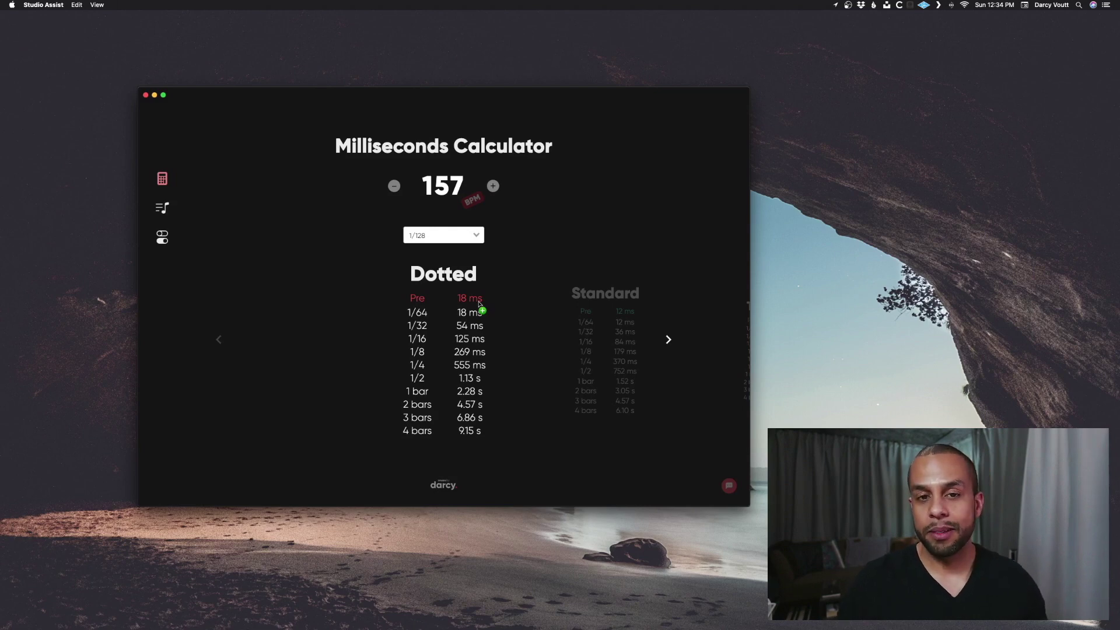
left_click(479, 300)
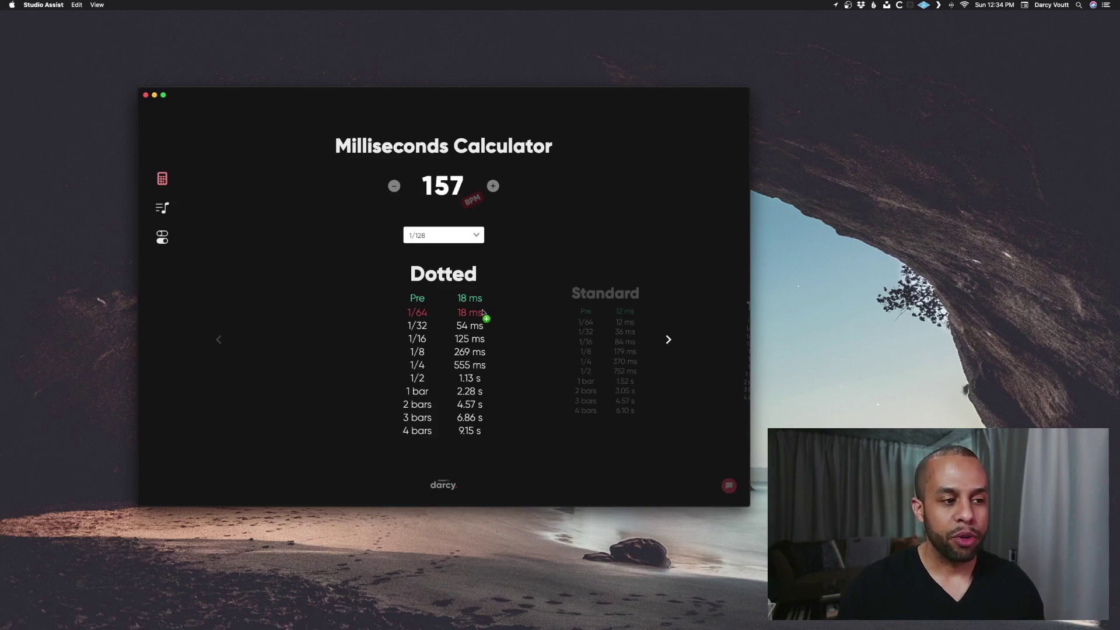
Use a 1/64 pre-delay at 160 BPM, then copy the Standard table's 23 ms Pre time.
left_click(443, 235)
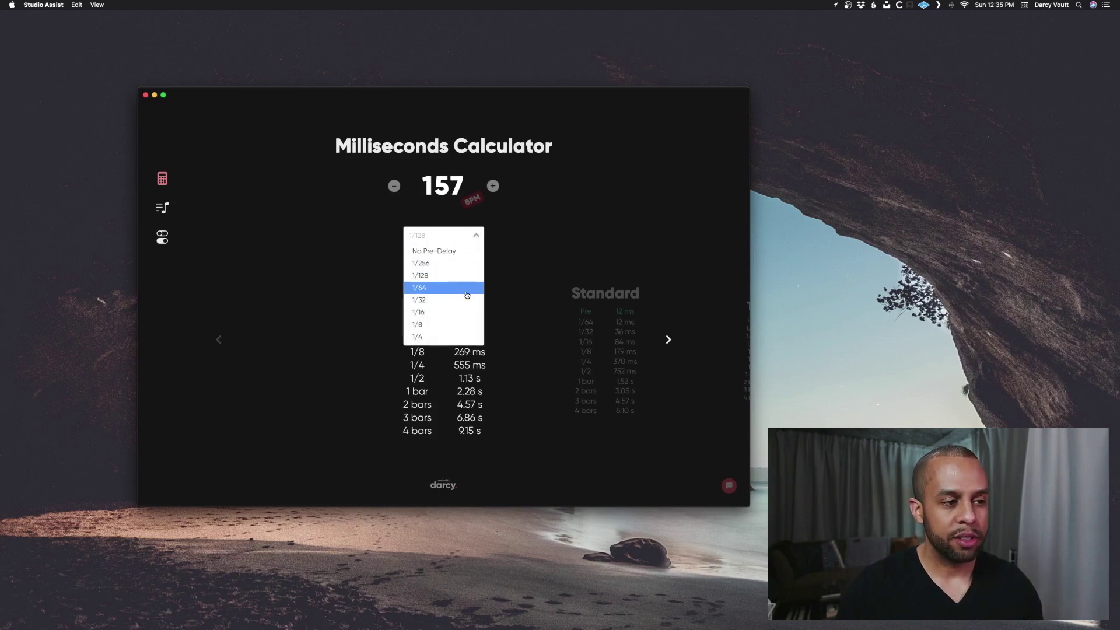
left_click(432, 262)
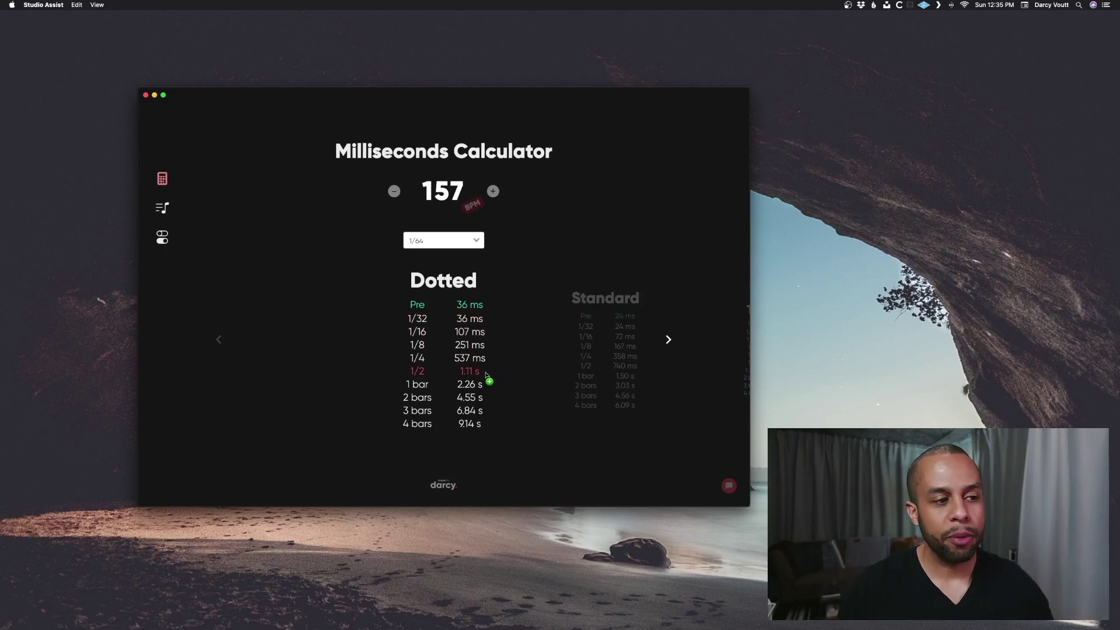
left_click(493, 191)
left_click(494, 191)
left_click(494, 191)
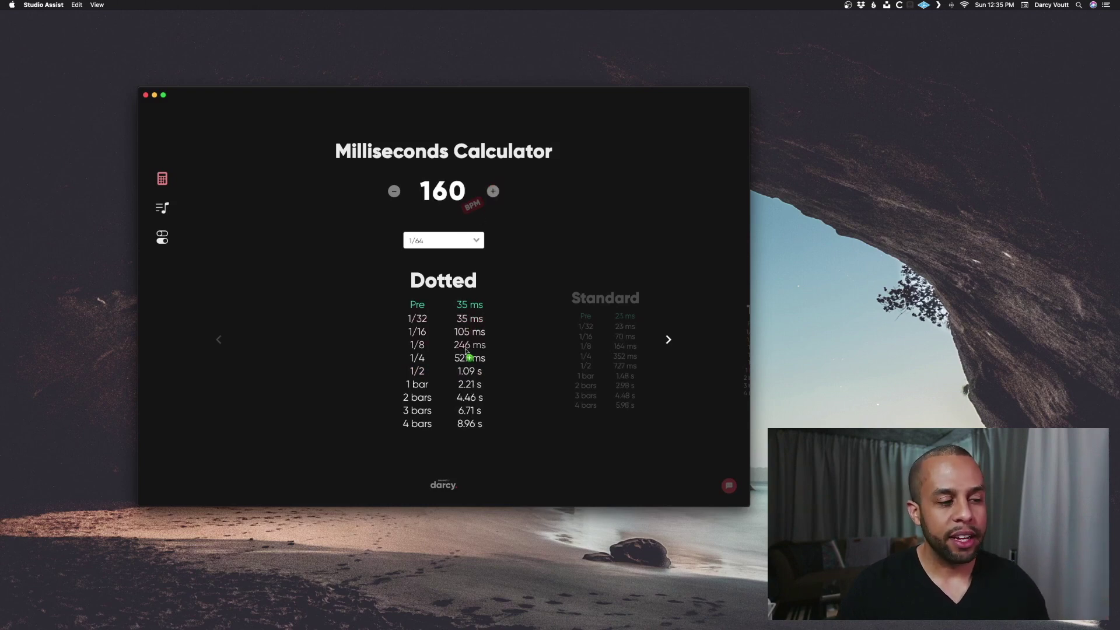
left_click(605, 321)
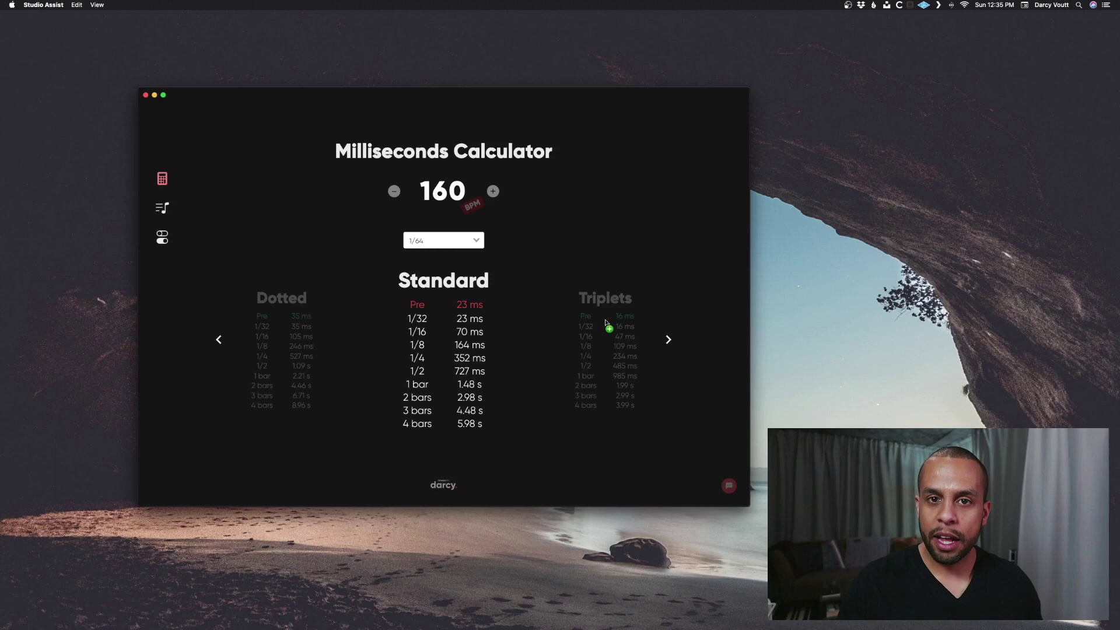
left_click_drag(605, 322, 605, 322)
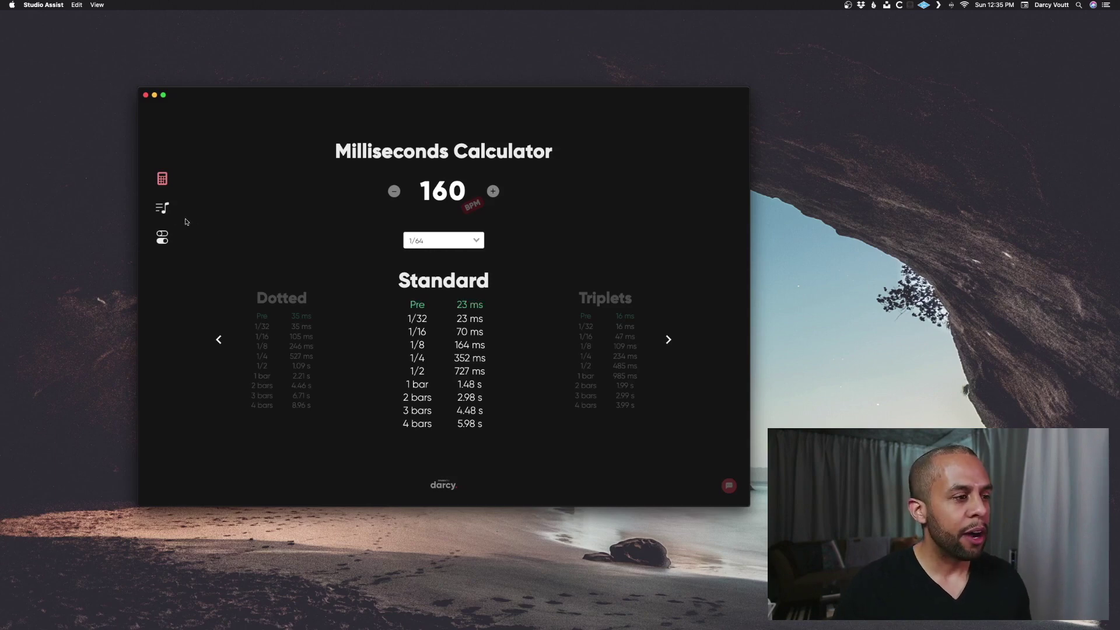
On the Scales & Frequencies page, set the key to C# / D♭.
left_click(166, 217)
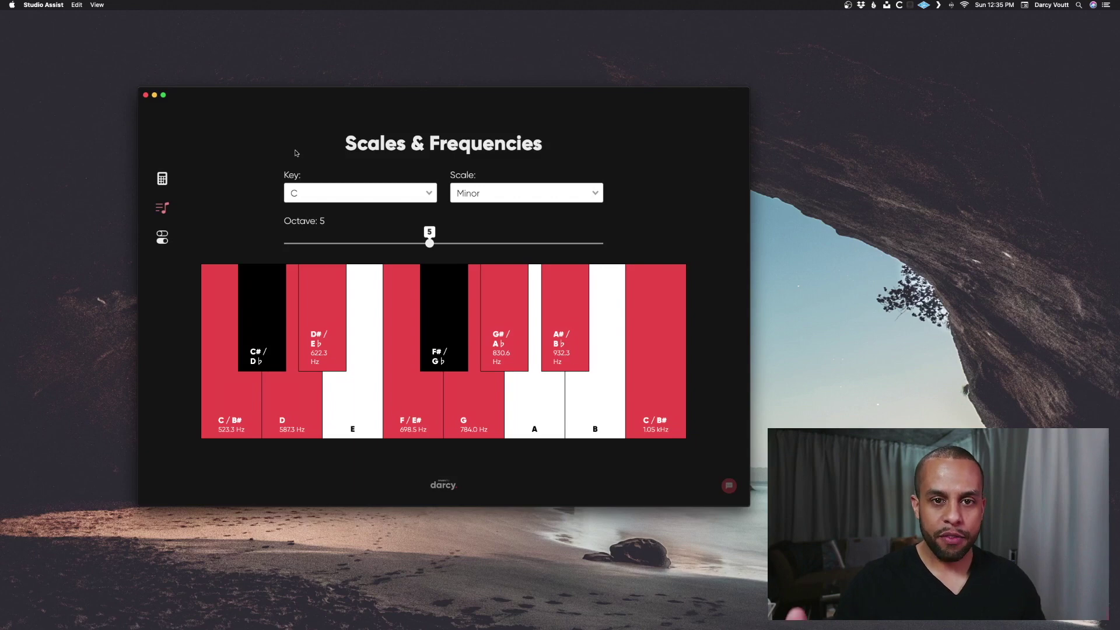
left_click(294, 193)
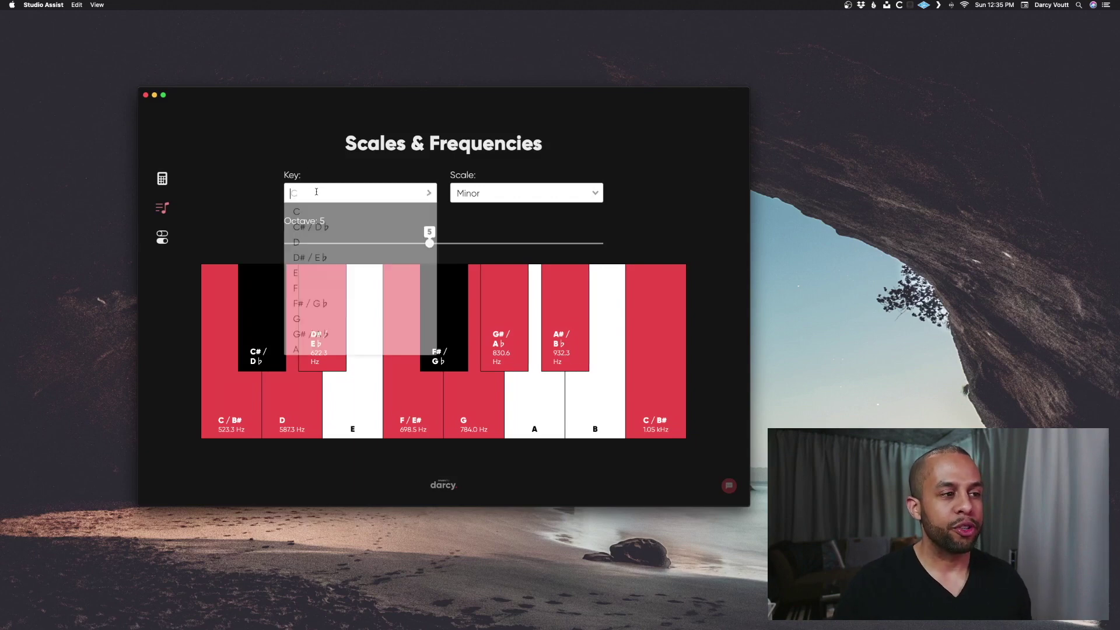
left_click(345, 227)
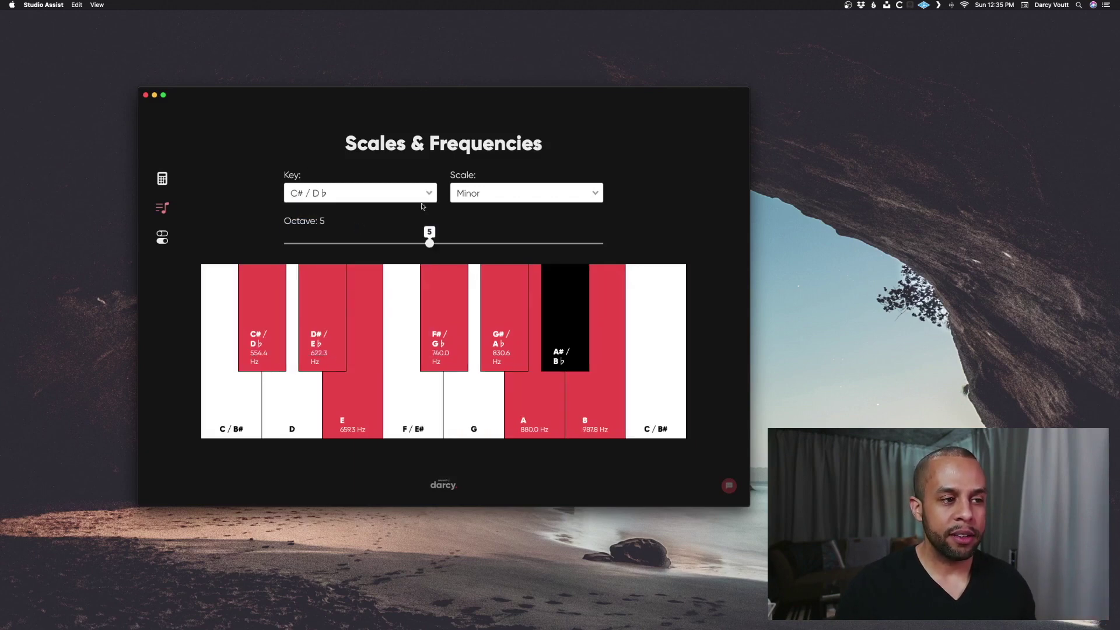
Try the Minor scale, then settle on Major.
left_click(478, 194)
scroll(483, 283, "down", 5)
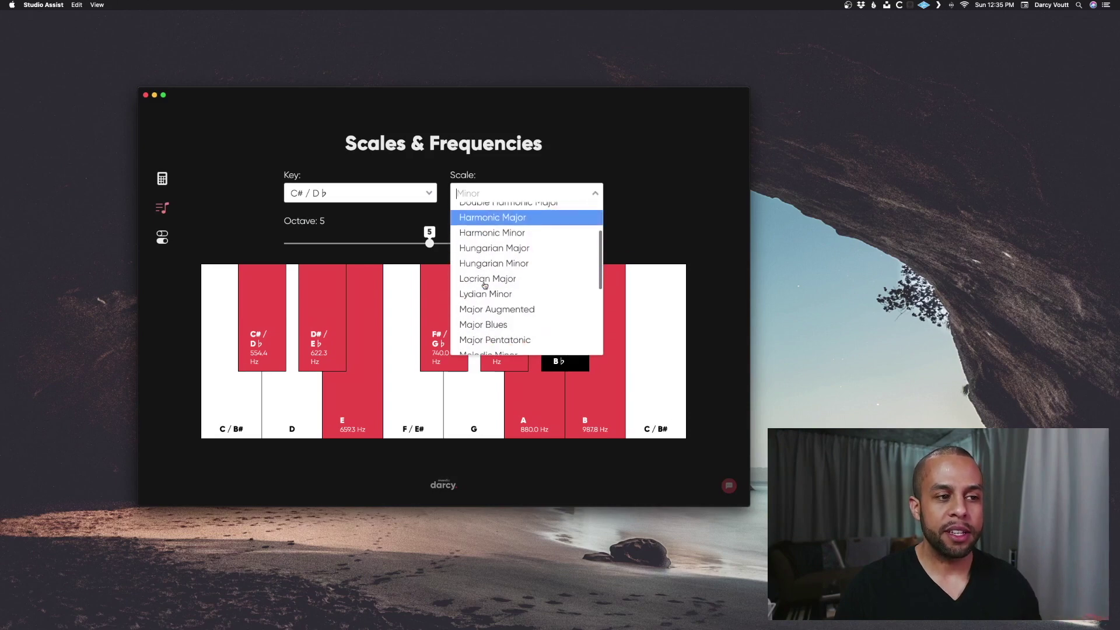
scroll(483, 285, "down", 1)
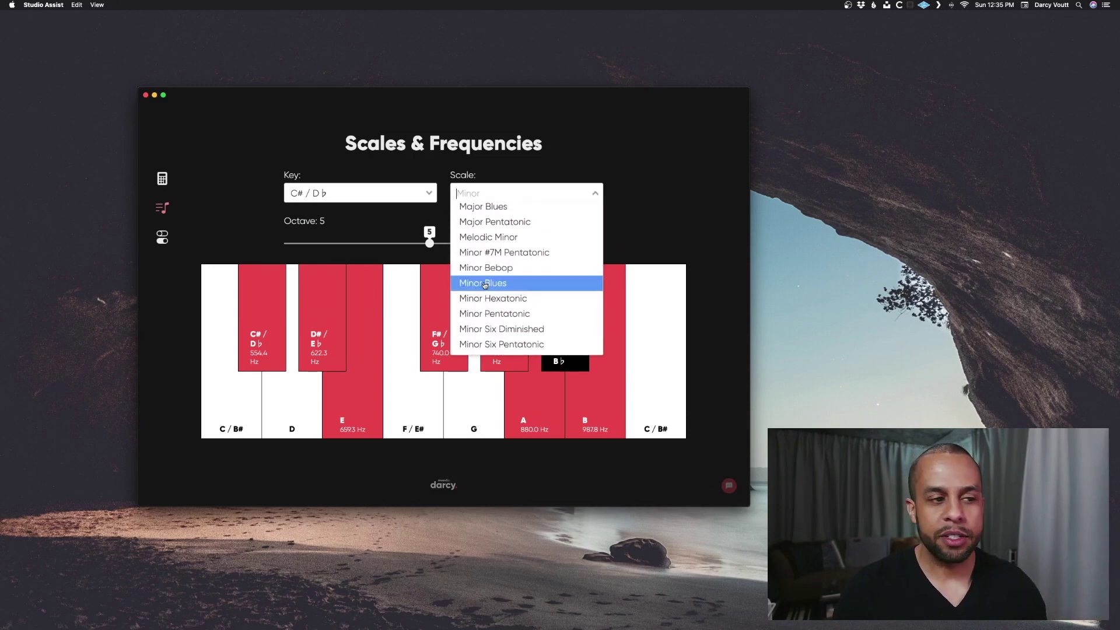
scroll(484, 286, "down", 3)
scroll(484, 285, "up", 10)
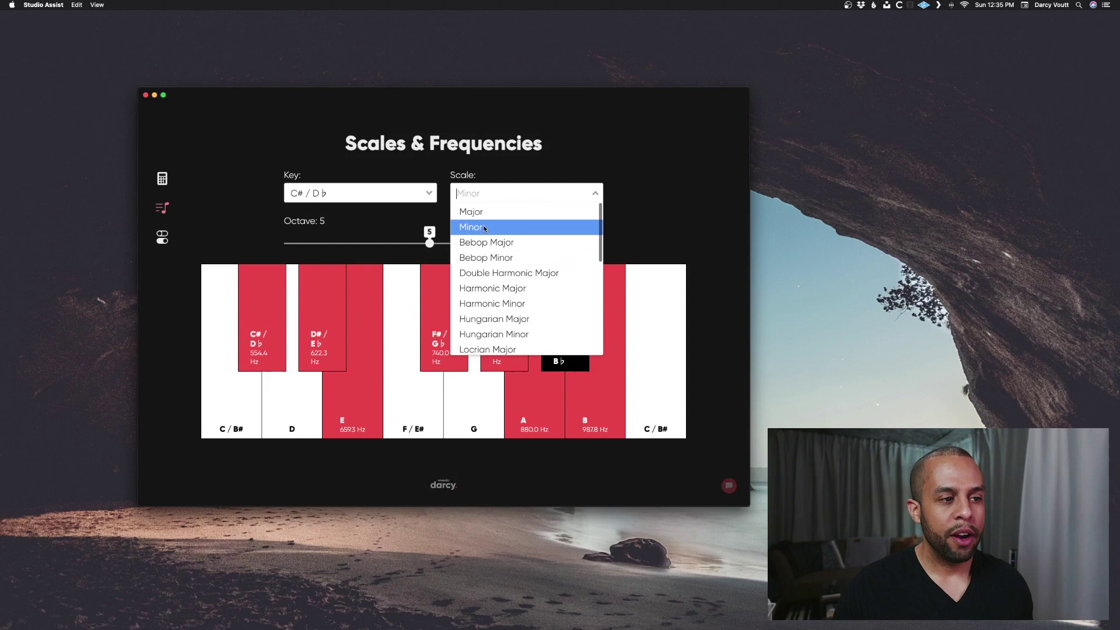
left_click(484, 228)
left_click(482, 192)
left_click(478, 212)
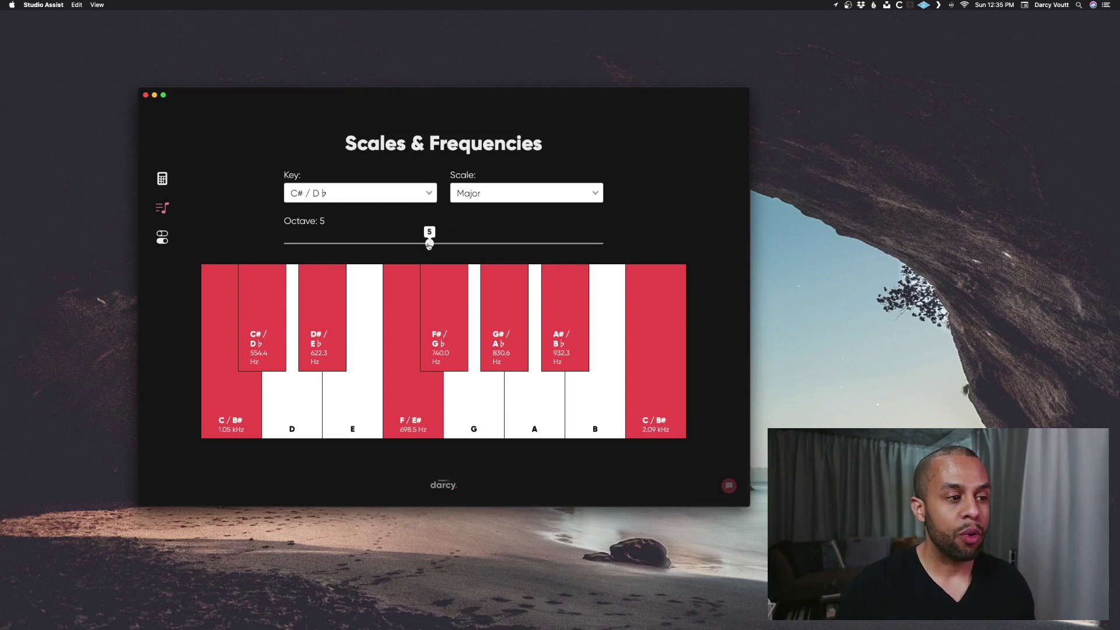
Drag the Octave slider up to 6, then down to 2 (C♯ at 69.3 Hz).
left_click_drag(429, 245, 505, 366)
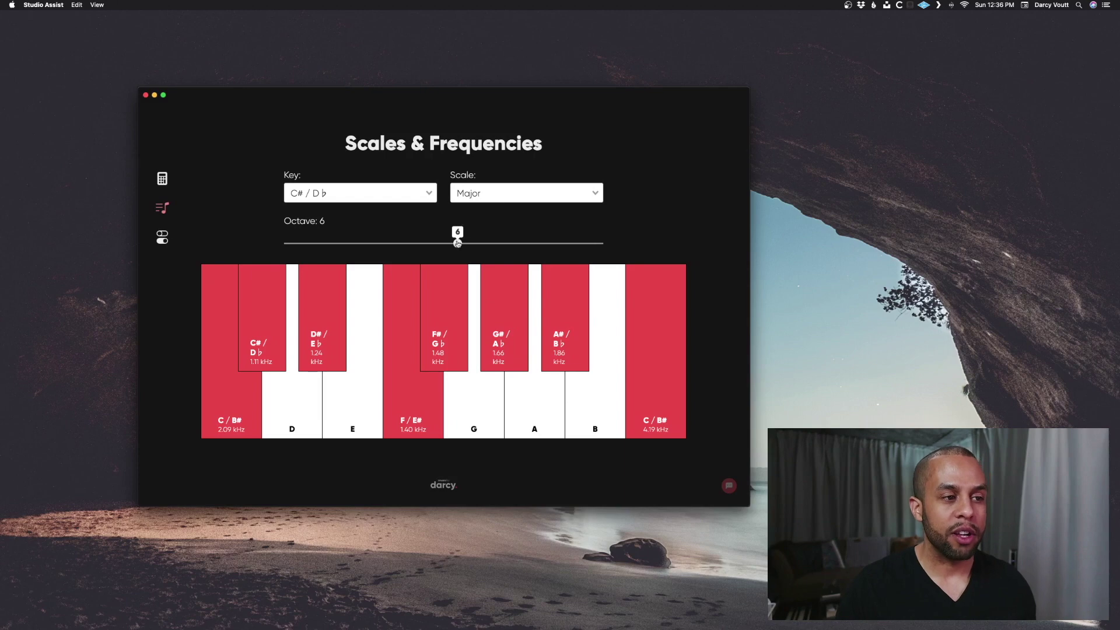
left_click_drag(457, 242, 349, 244)
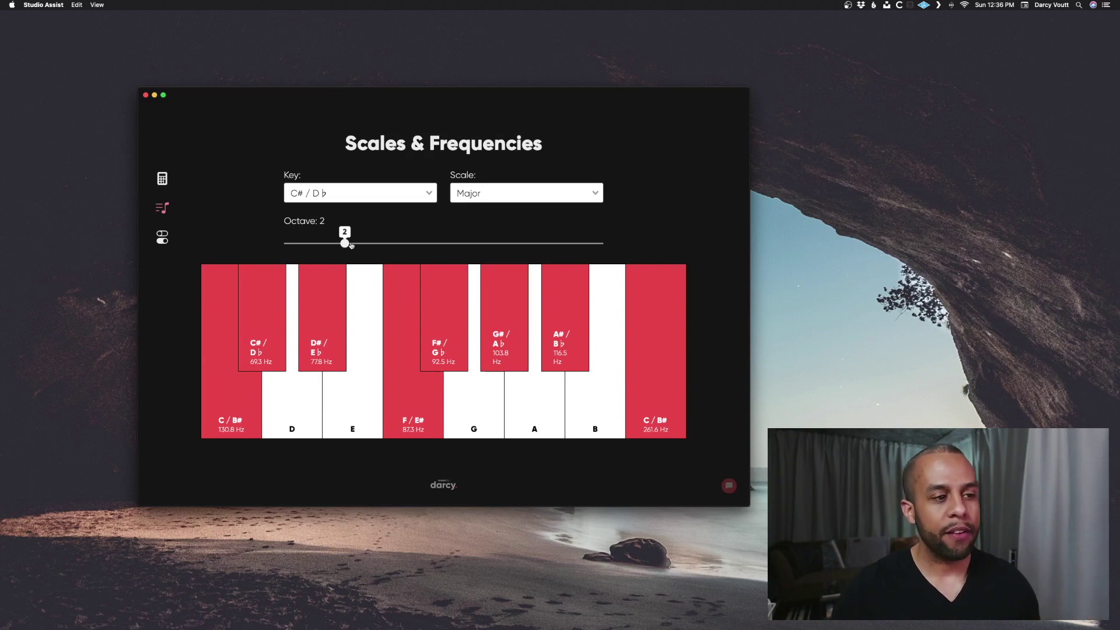
Copy the F# / G♭ frequency, paste 92.5 into Spotlight, then delete it.
left_click(439, 350)
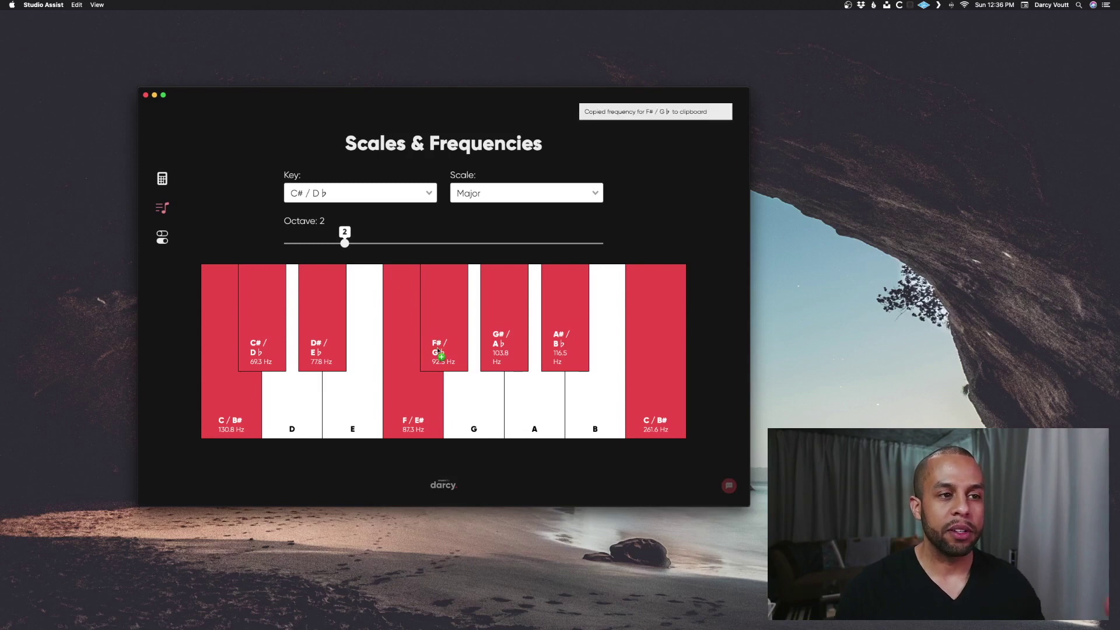
key("super+space")
key("super+v")
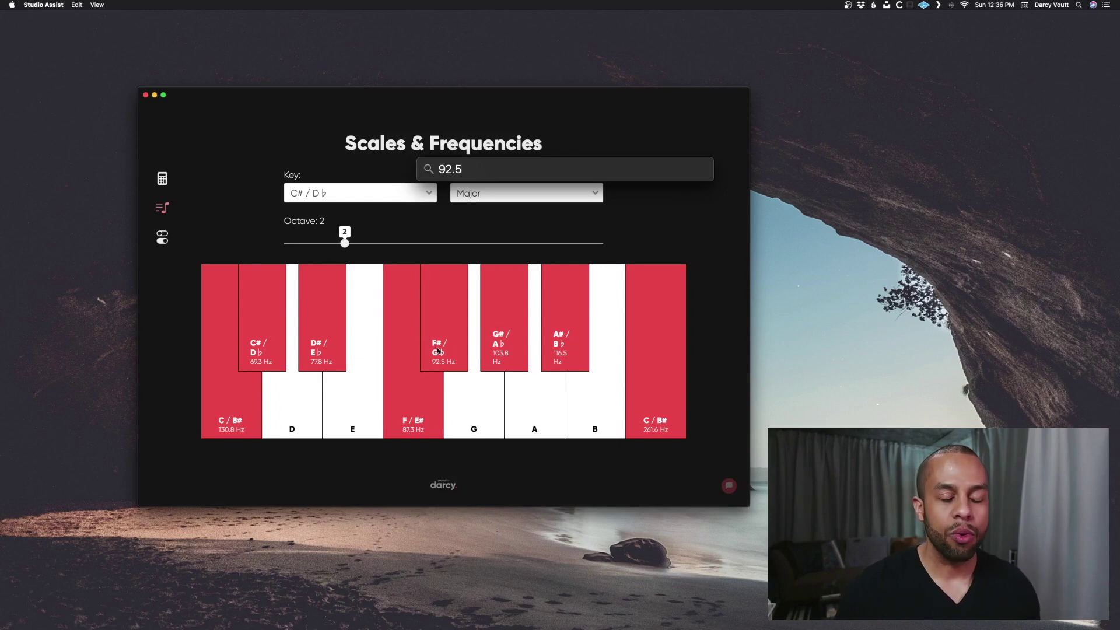
key("BackSpace")
key("BackSpace")
key("BackSpace")
key("BackSpace")
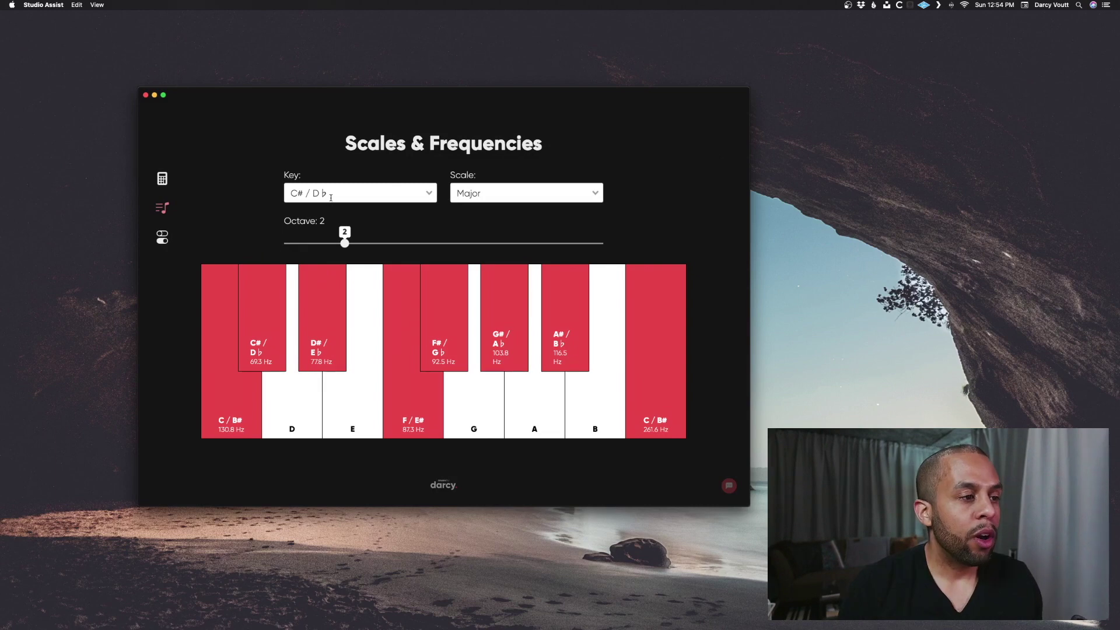
Filter the key list with 'D' and set the key to D.
left_click(331, 194)
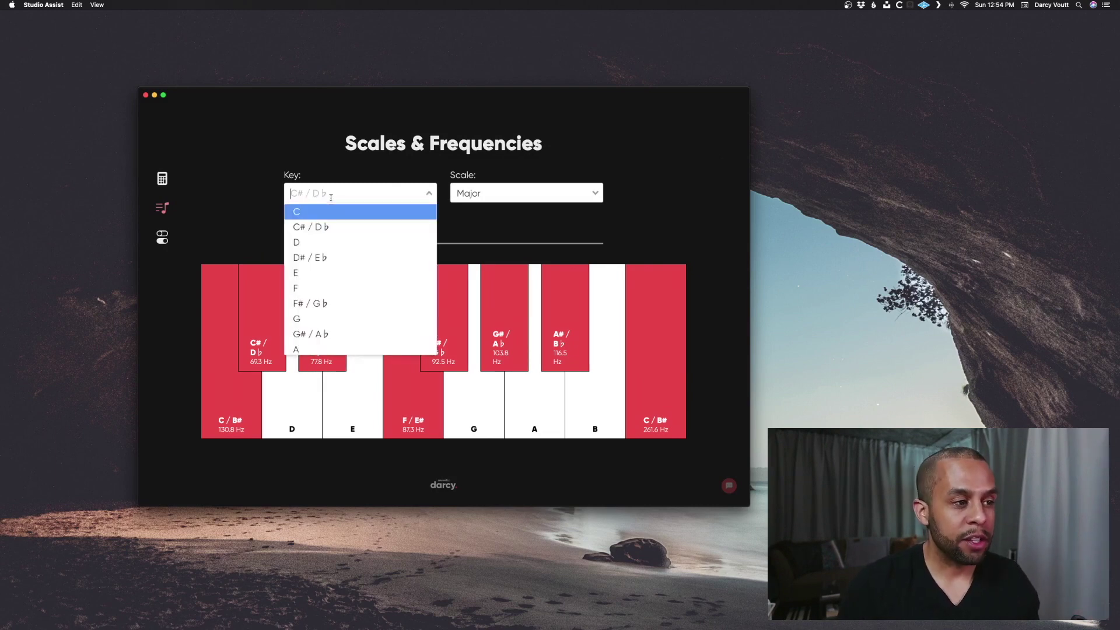
type("D")
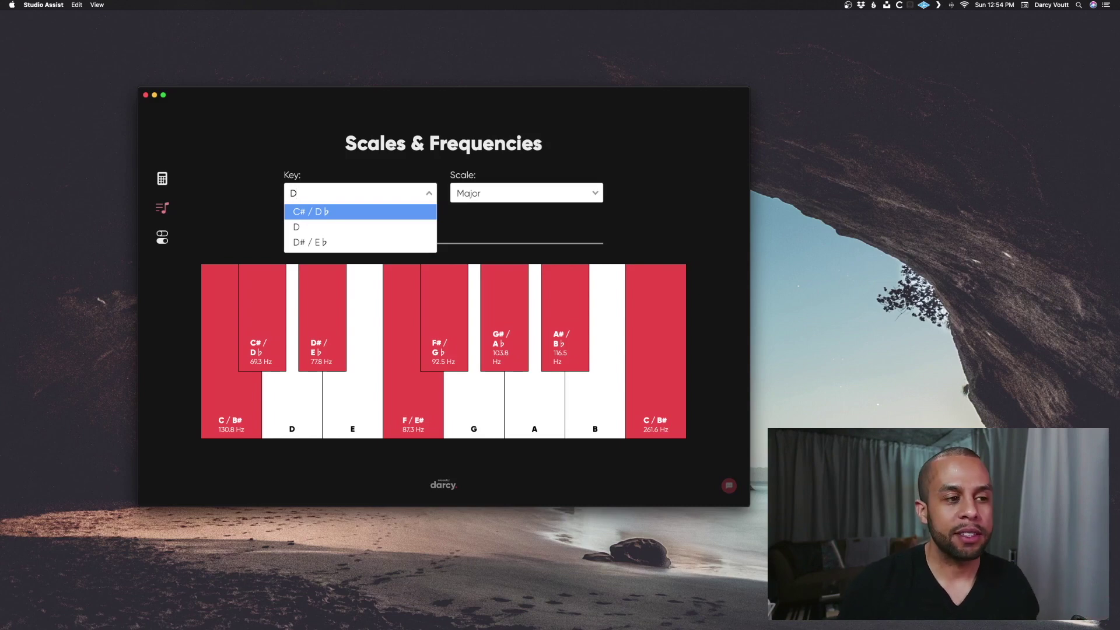
left_click(327, 227)
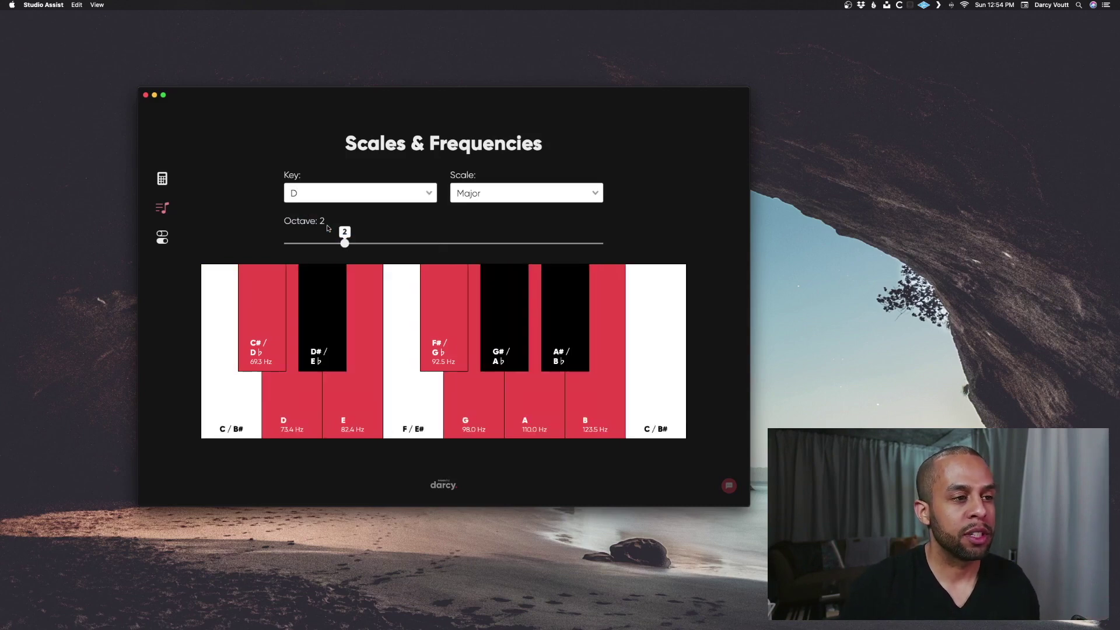
Filter scales with 'Blue' and choose Minor Blues.
left_click(472, 193)
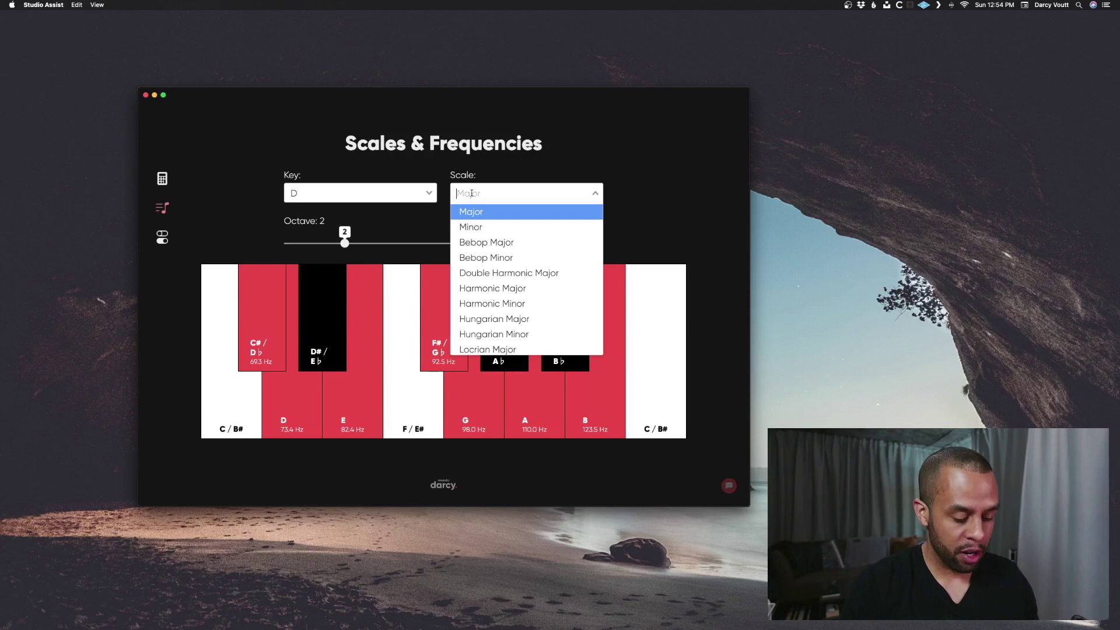
type("Blue")
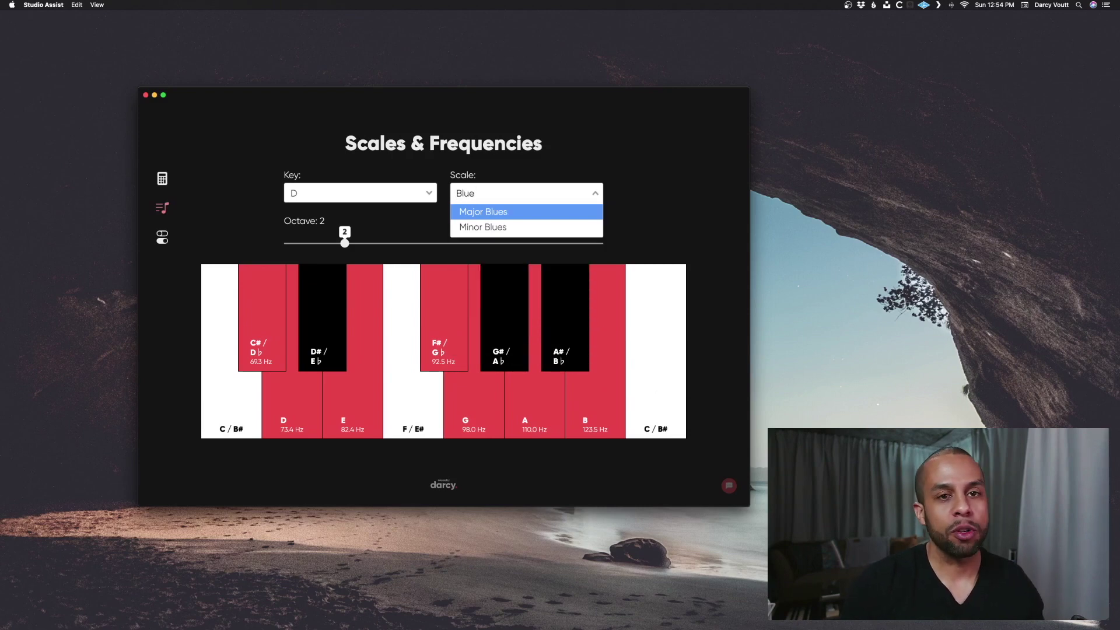
key("Down")
key("Return")
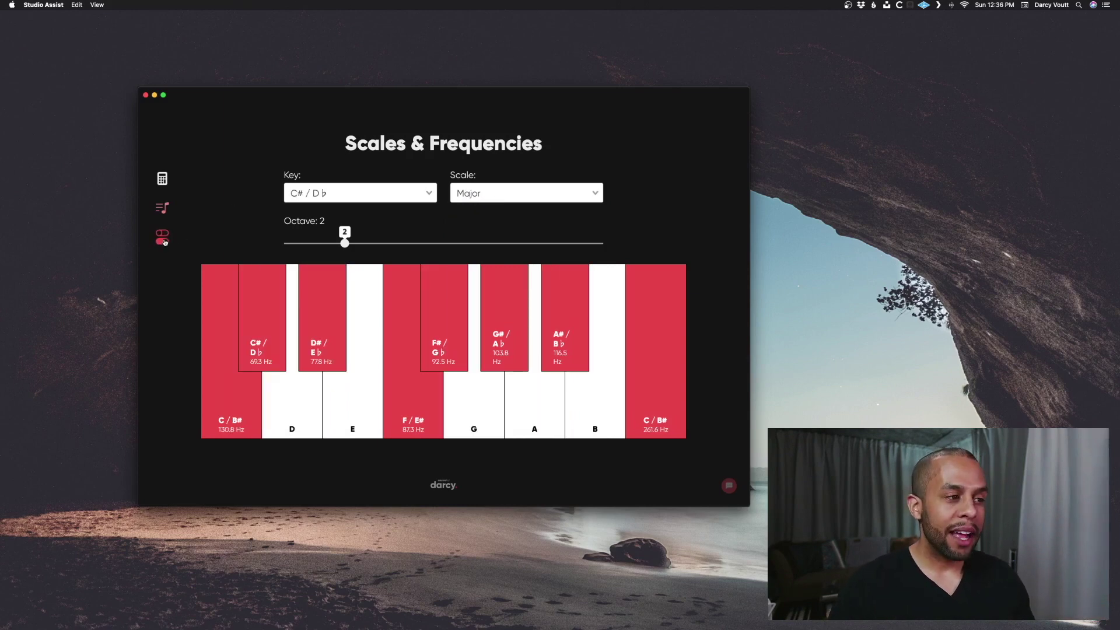
Switch to the Light theme and preview Scales & Frequencies and the Milliseconds Calculator in it.
left_click(163, 240)
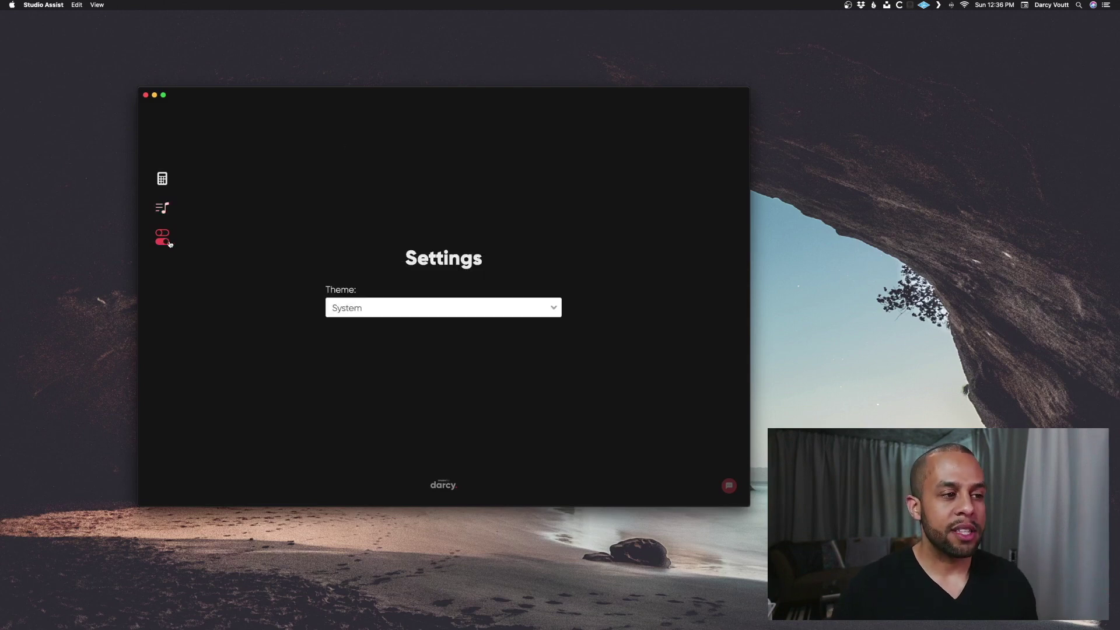
left_click(368, 314)
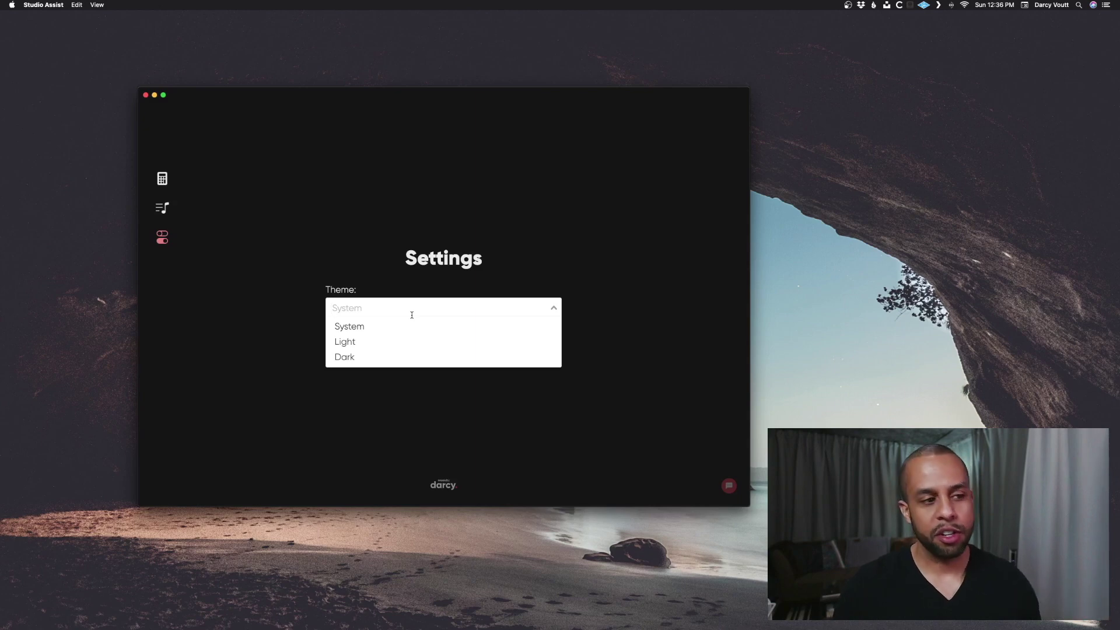
left_click(407, 341)
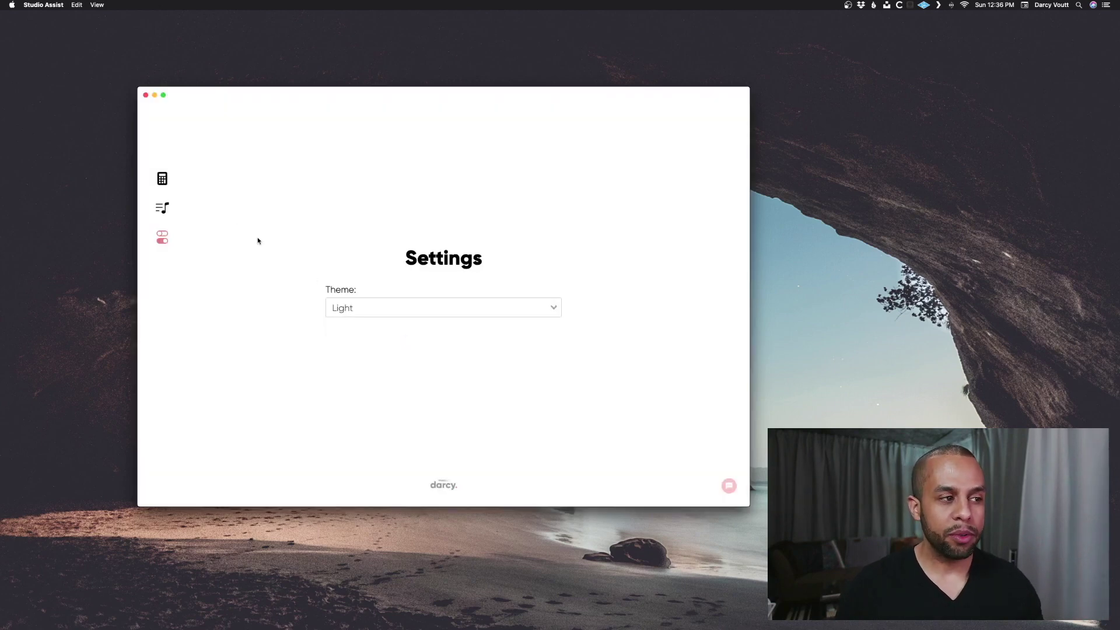
left_click(161, 213)
left_click(160, 184)
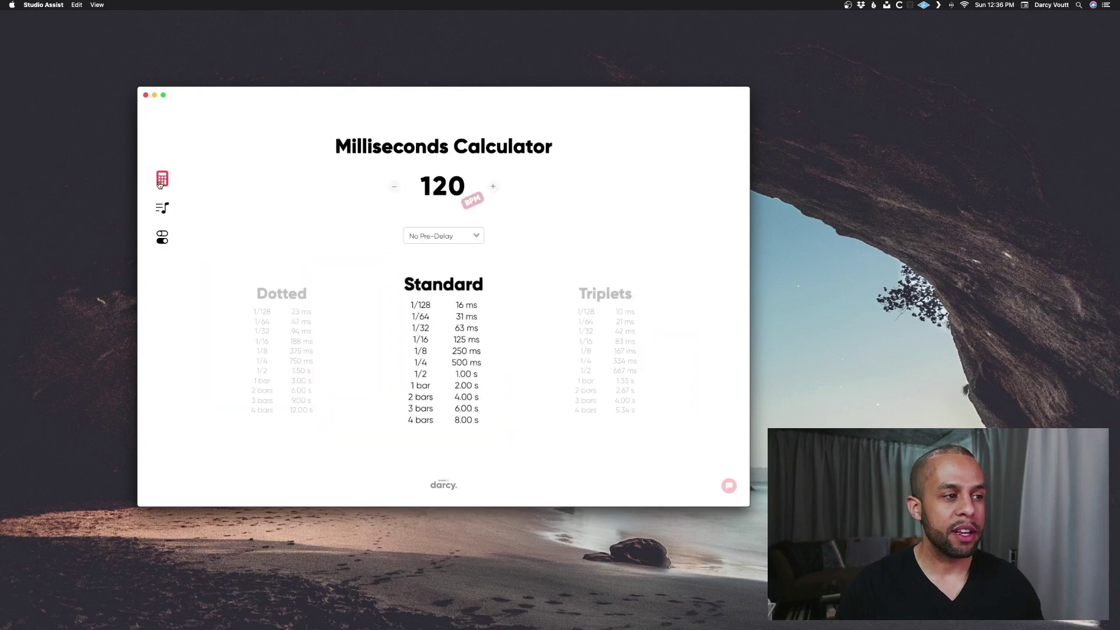
Back in Settings, try the Dark theme, then set the theme to System.
left_click(165, 237)
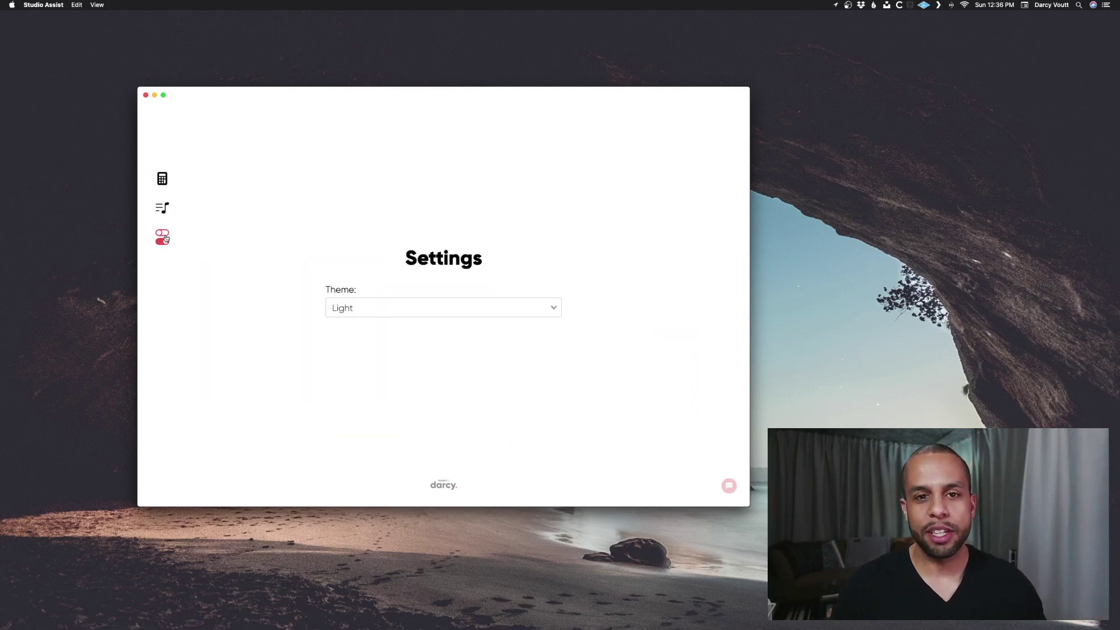
left_click(414, 308)
left_click(414, 357)
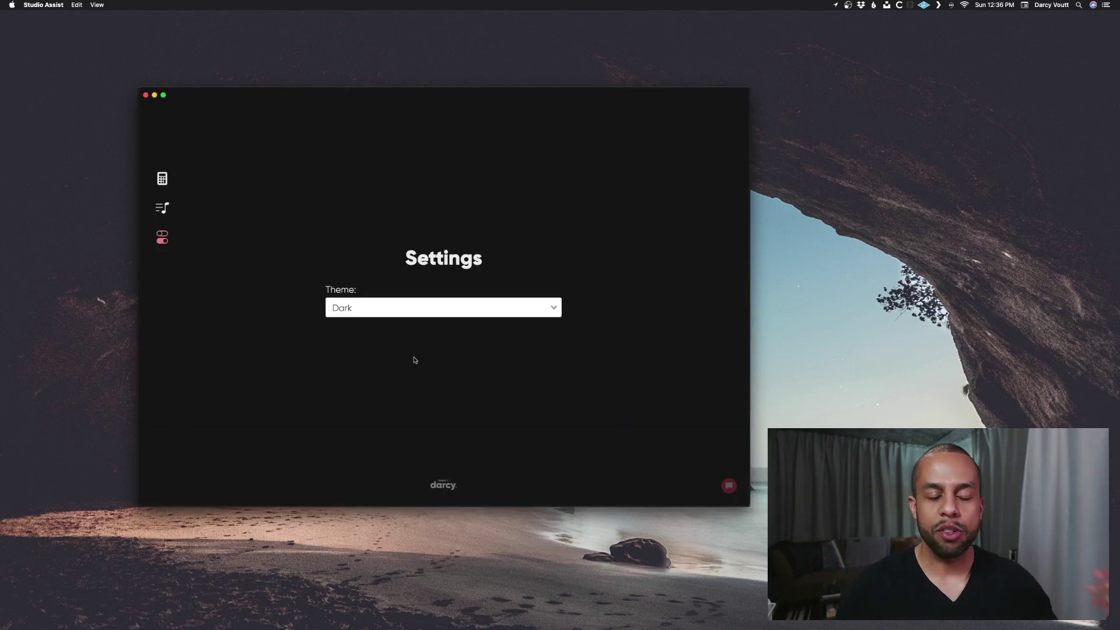
left_click(427, 307)
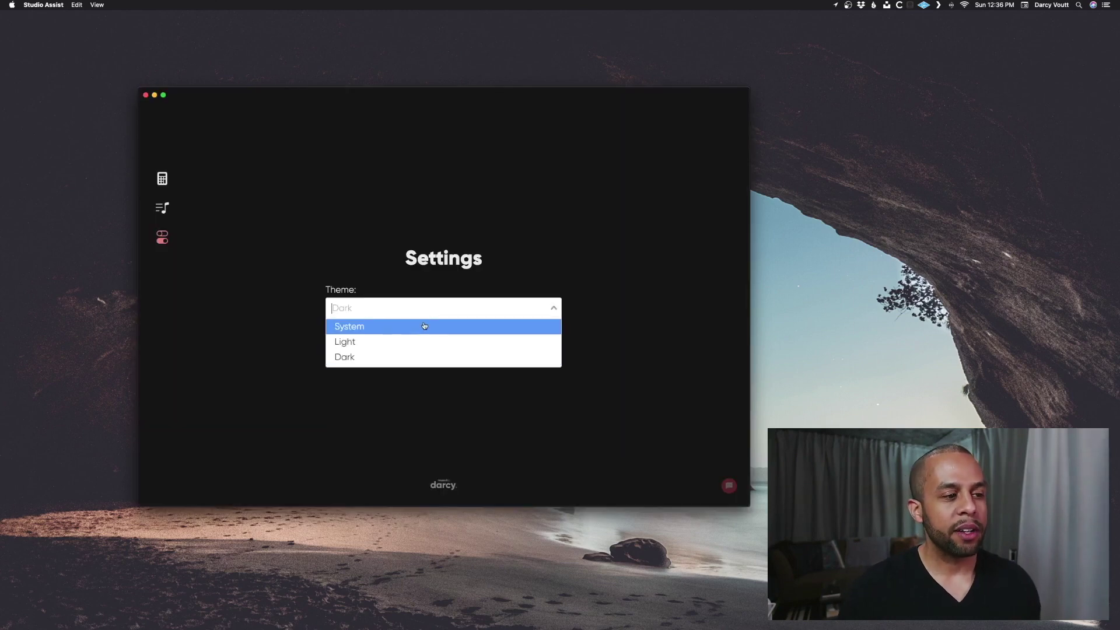
left_click(424, 325)
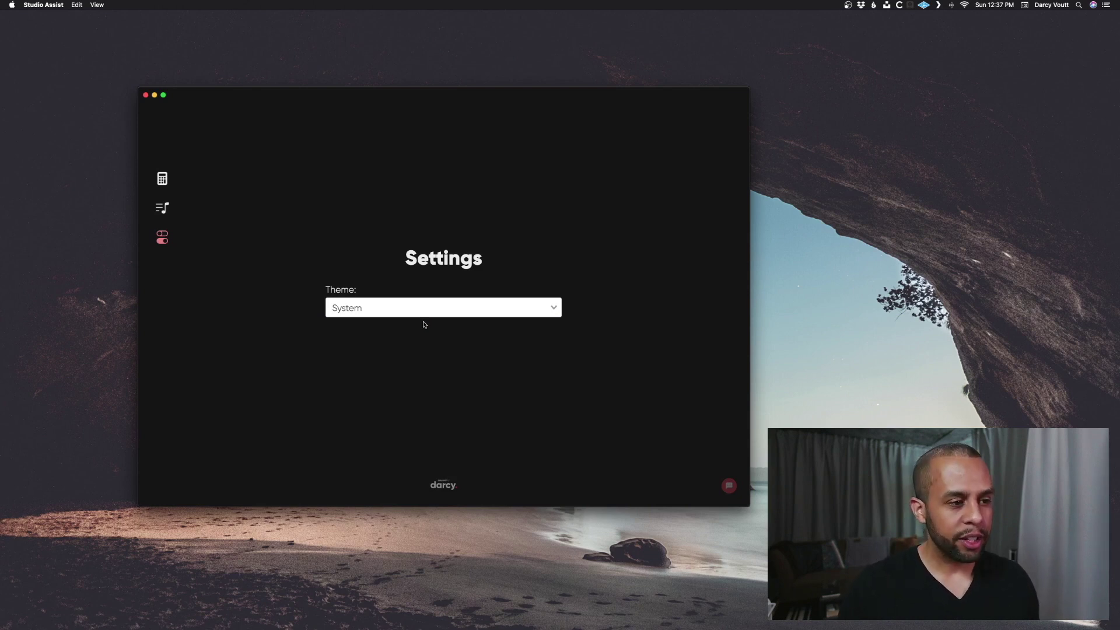
left_click(729, 486)
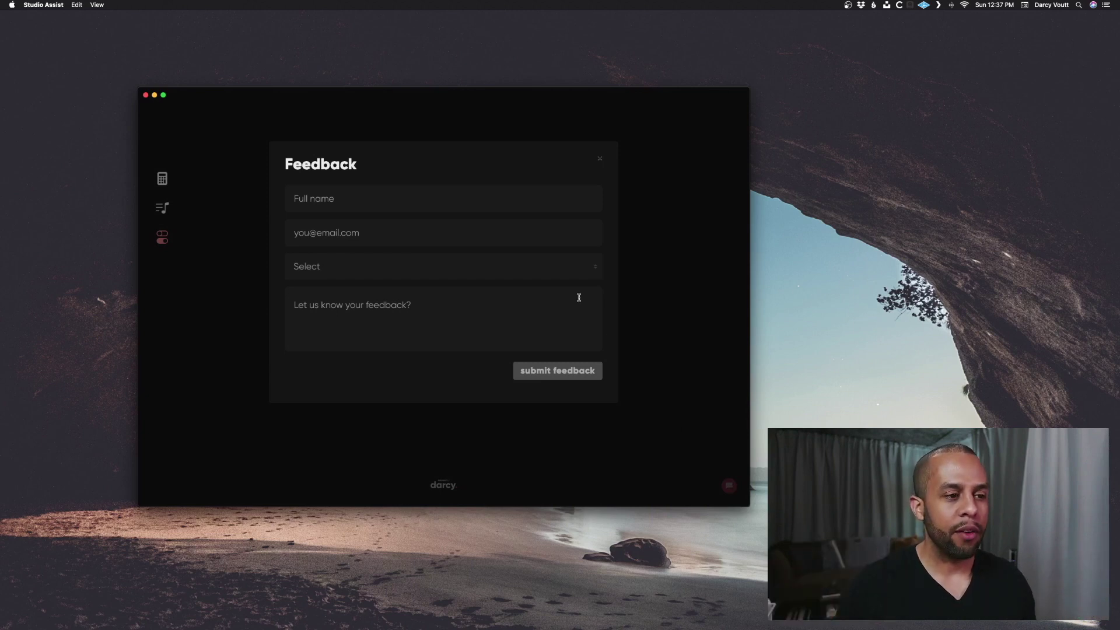
left_click(562, 276)
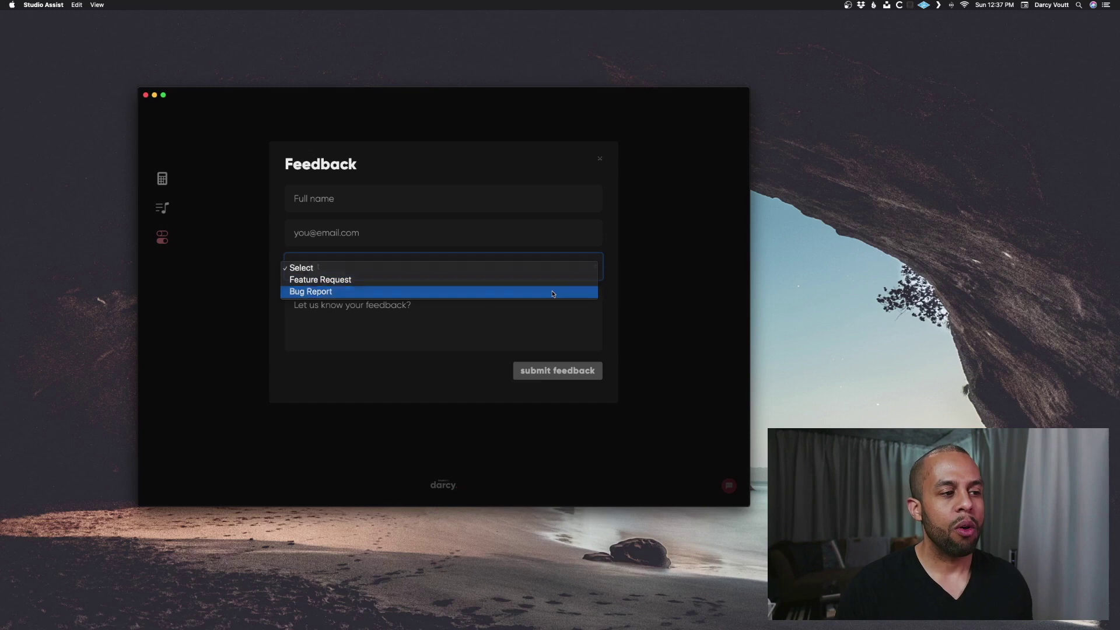
left_click(552, 291)
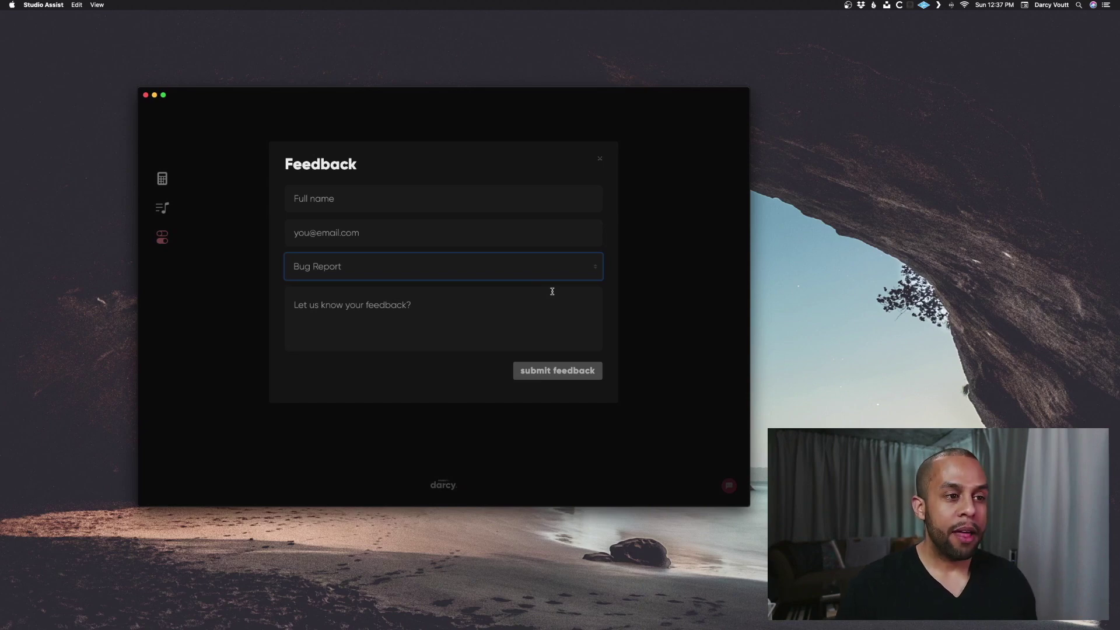
left_click(599, 158)
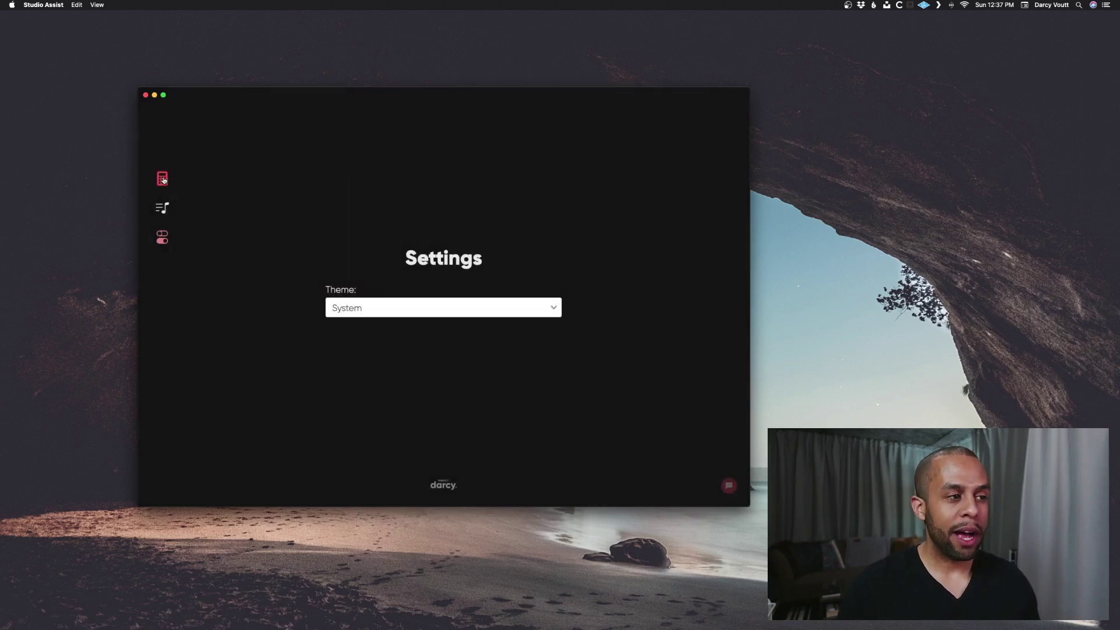